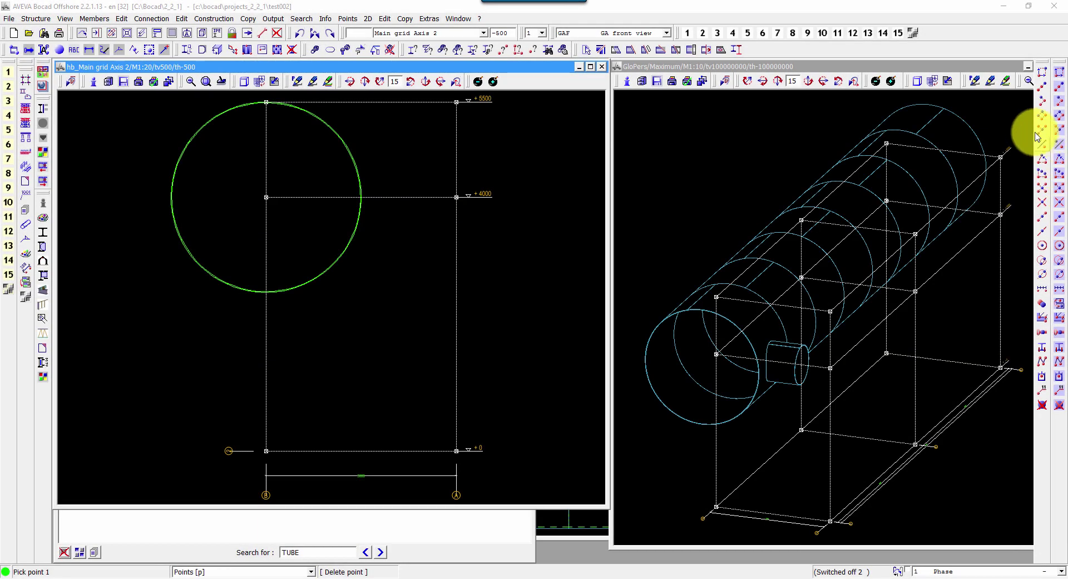
- On Main grid Axis 2, add points at DX 0, DY 2:1500 from the +0 grid point
{"action": "left_click", "coordinate": [293, 210]}
{"action": "left_click_drag", "start_coordinate": [438, 309], "coordinate": [321, 310]}
{"action": "type", "text": "2:1500"}
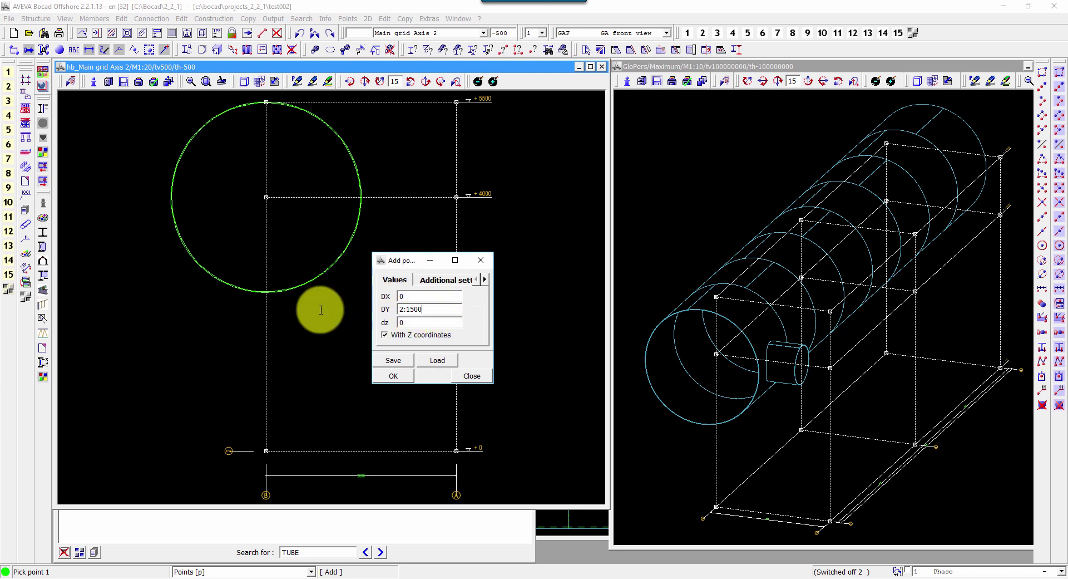
{"action": "left_click", "coordinate": [393, 378]}
{"action": "left_click", "coordinate": [457, 448]}
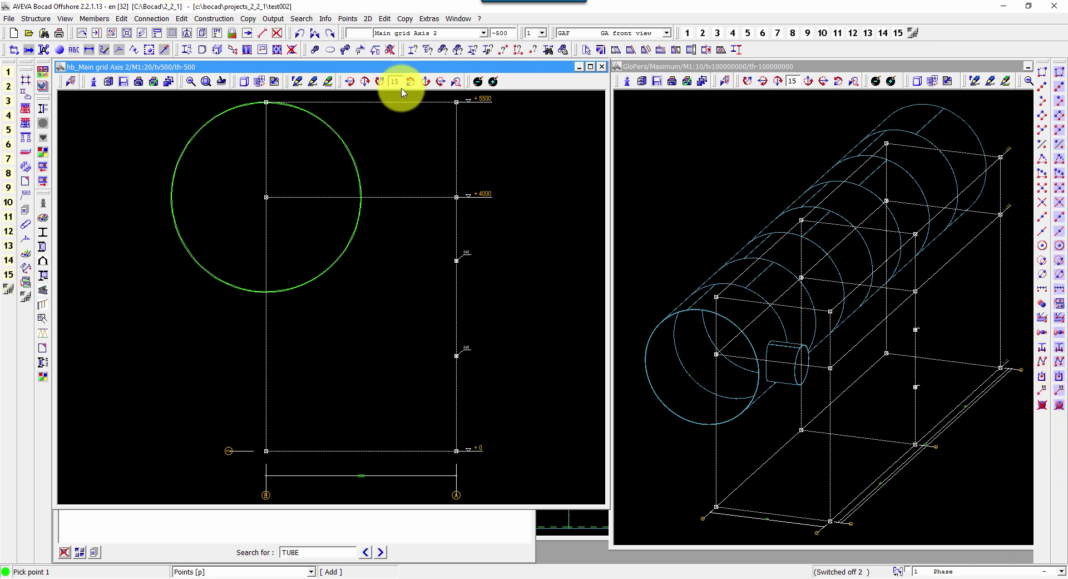
- Delete the two new points 548 and 549
{"action": "left_click", "coordinate": [1042, 405]}
{"action": "left_click", "coordinate": [915, 330]}
{"action": "left_click", "coordinate": [915, 387]}
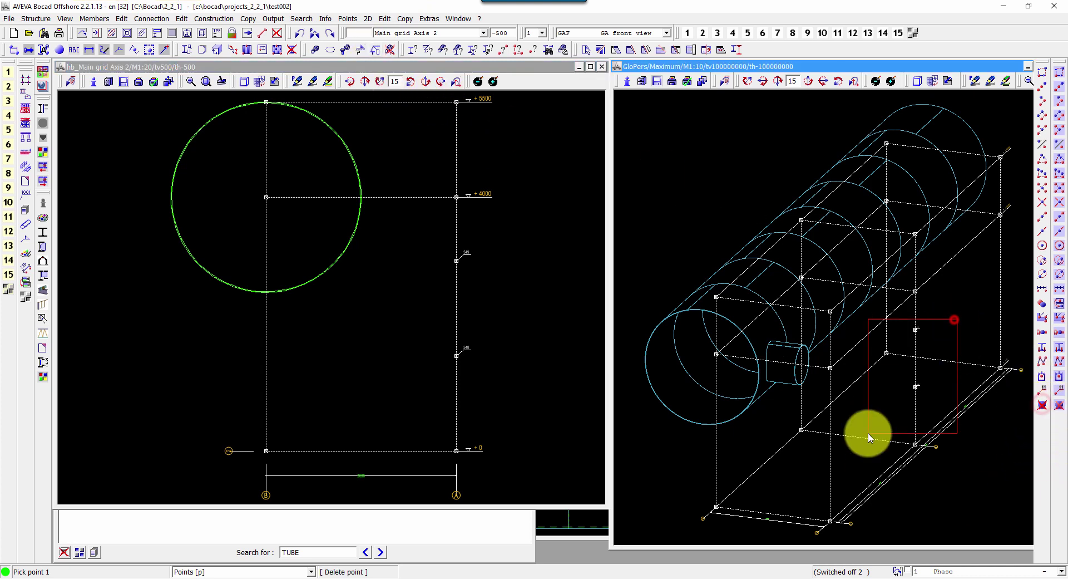
{"action": "right_click", "coordinate": [374, 458]}
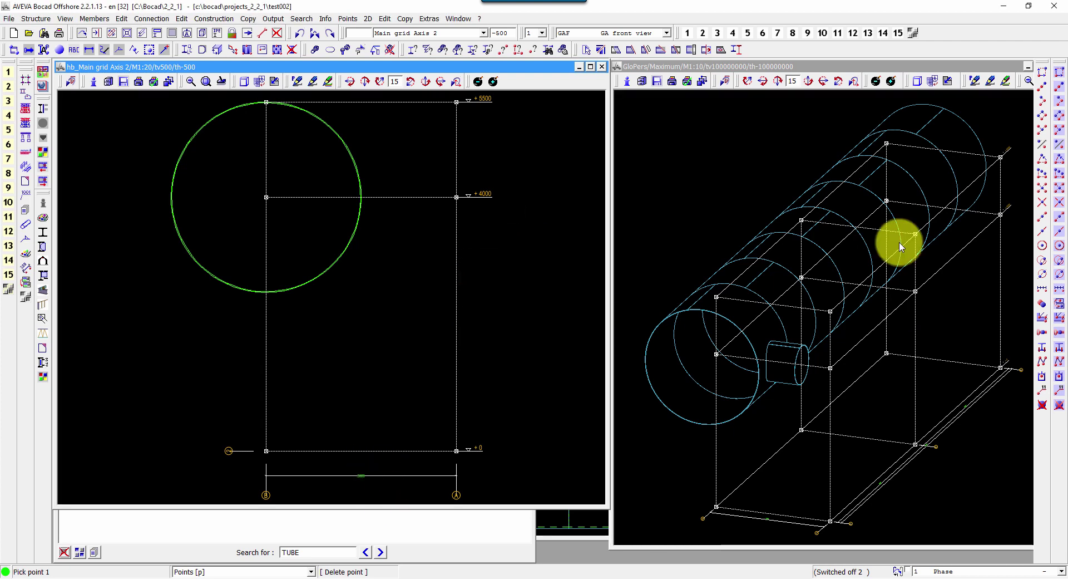
- Re-add the 1500-spaced points from the +0 grid corner
{"action": "left_click", "coordinate": [1042, 71]}
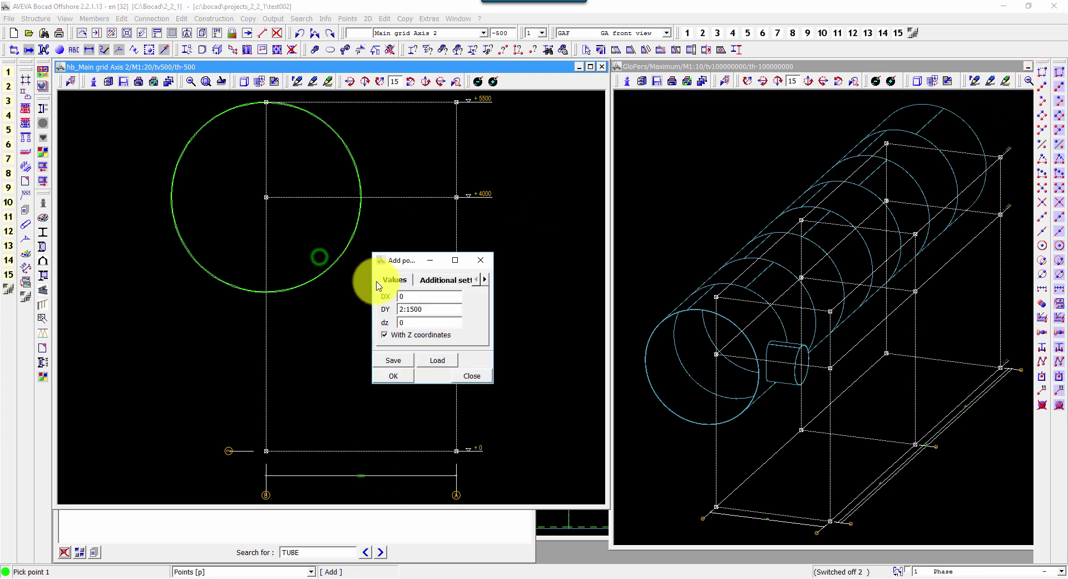
{"action": "left_click", "coordinate": [439, 278]}
{"action": "left_click", "coordinate": [399, 375]}
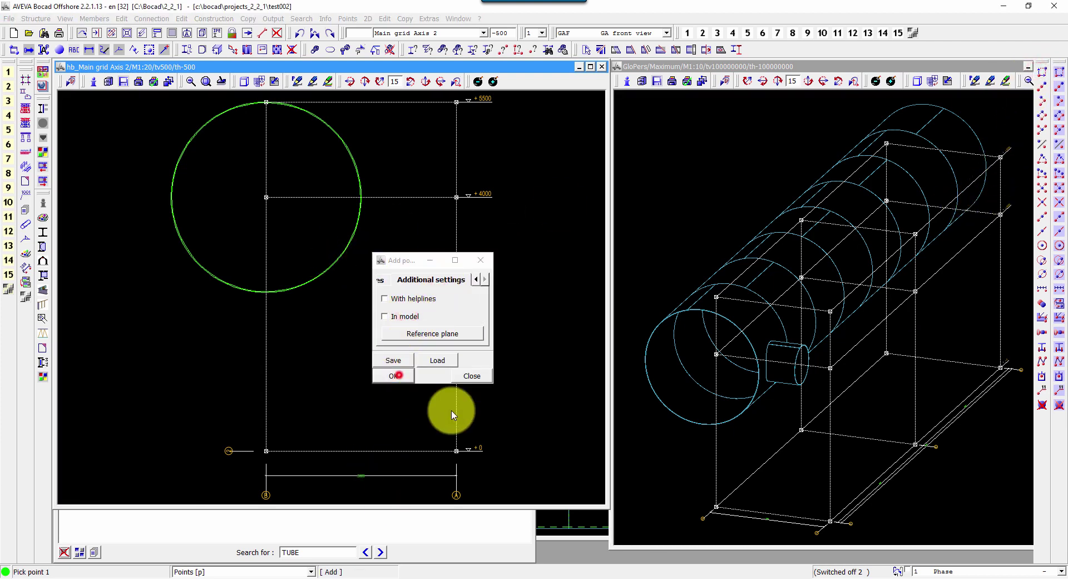
{"action": "left_click", "coordinate": [462, 452]}
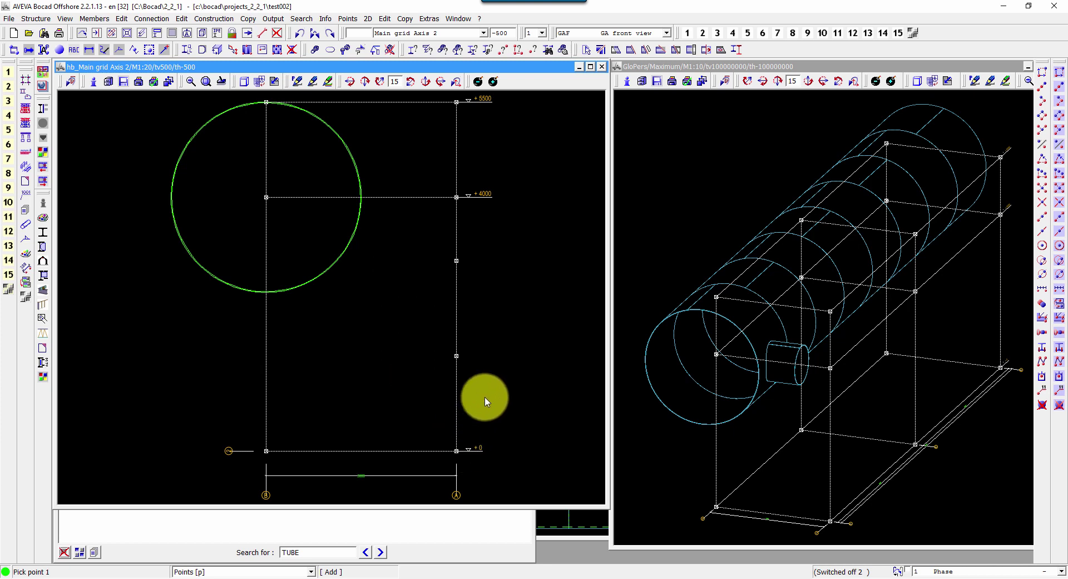
{"action": "left_click", "coordinate": [452, 38]}
- On Main grid Axis 3, add two points at DY 2:1000 from the +0 grid point
{"action": "left_click", "coordinate": [453, 56]}
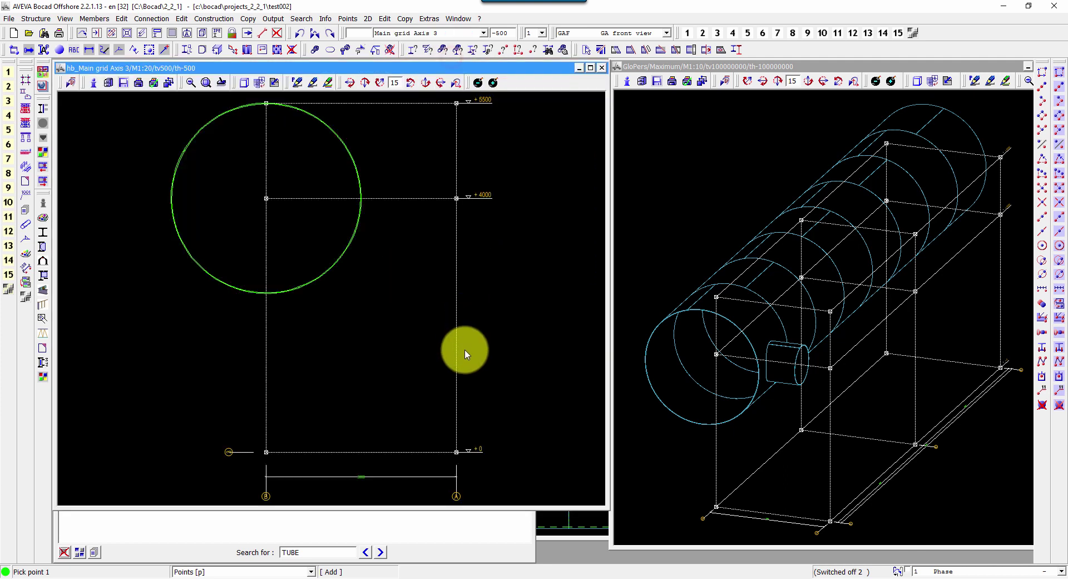
{"action": "right_click", "coordinate": [451, 419]}
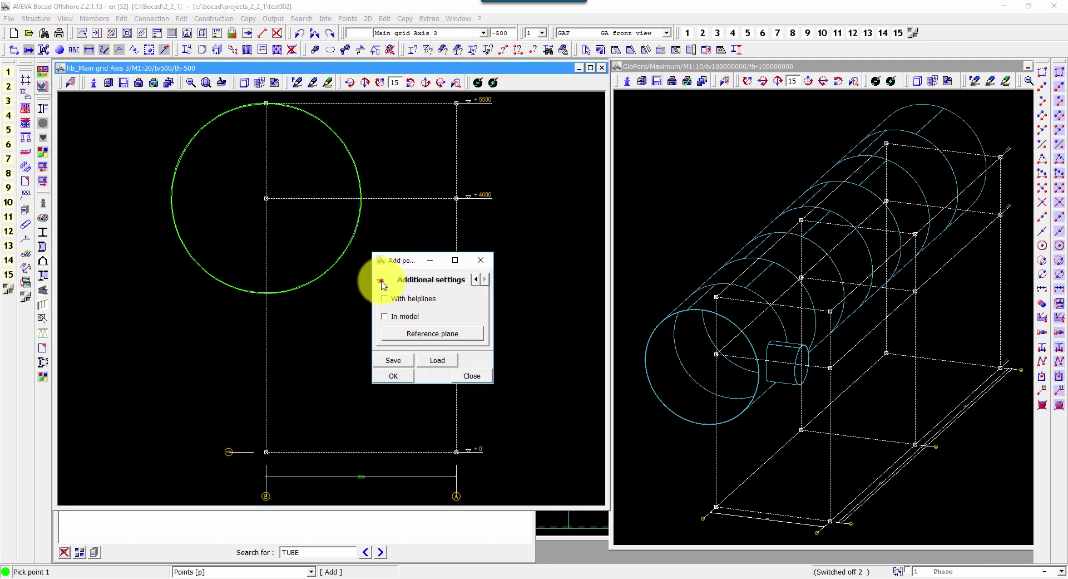
{"action": "left_click", "coordinate": [381, 281]}
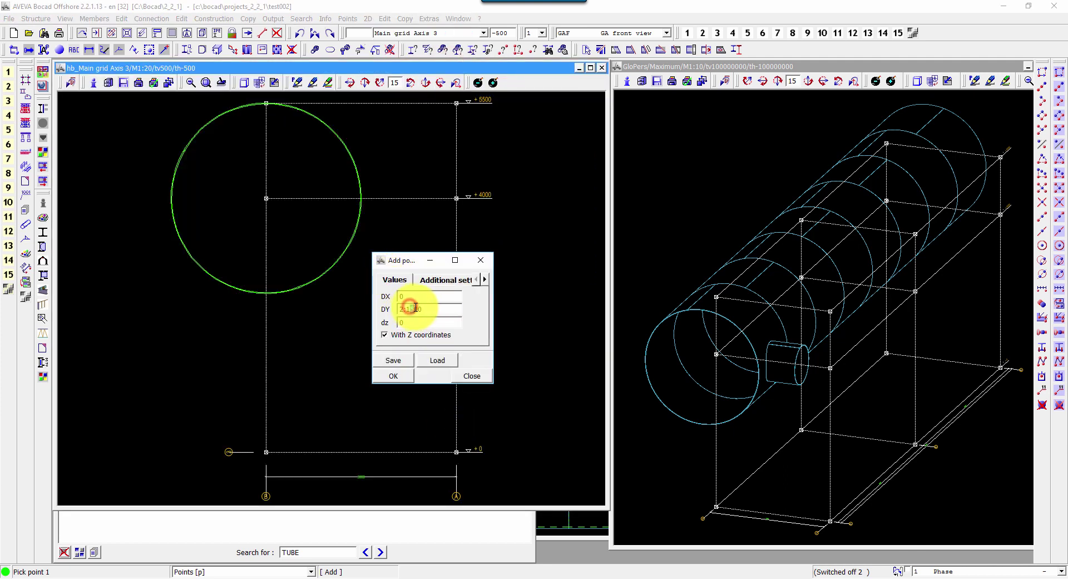
{"action": "left_click", "coordinate": [403, 375]}
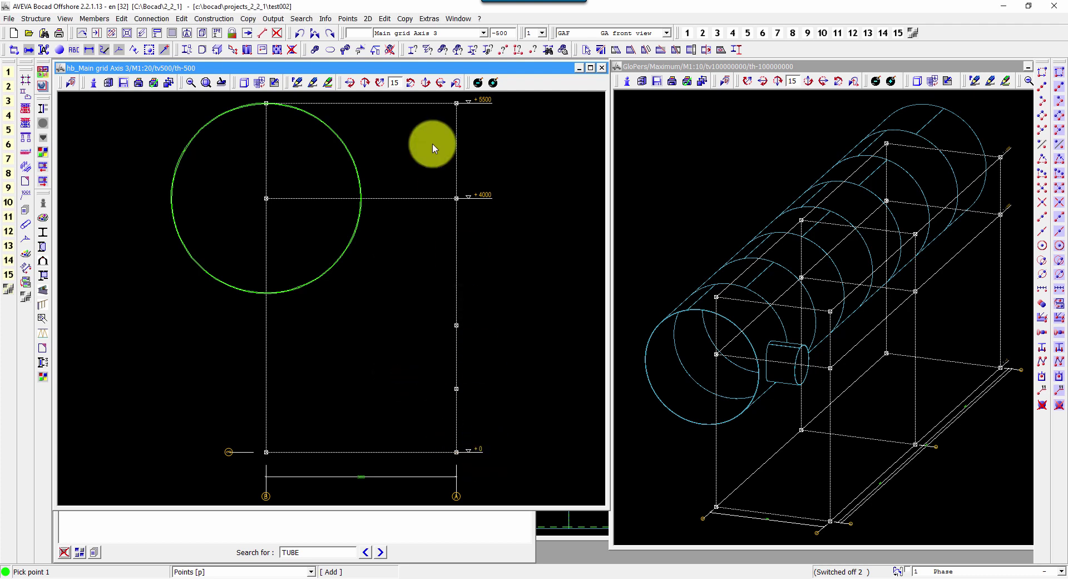
{"action": "left_click", "coordinate": [430, 35]}
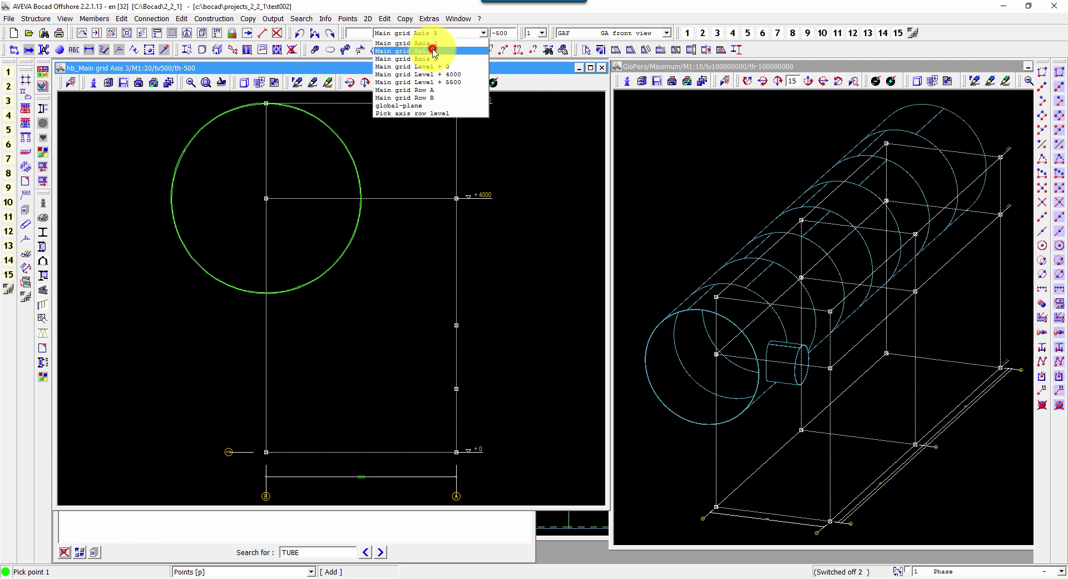
- Back on Main grid Axis 2, set Rotate point to create model points with Z coordinates
{"action": "left_click", "coordinate": [429, 43]}
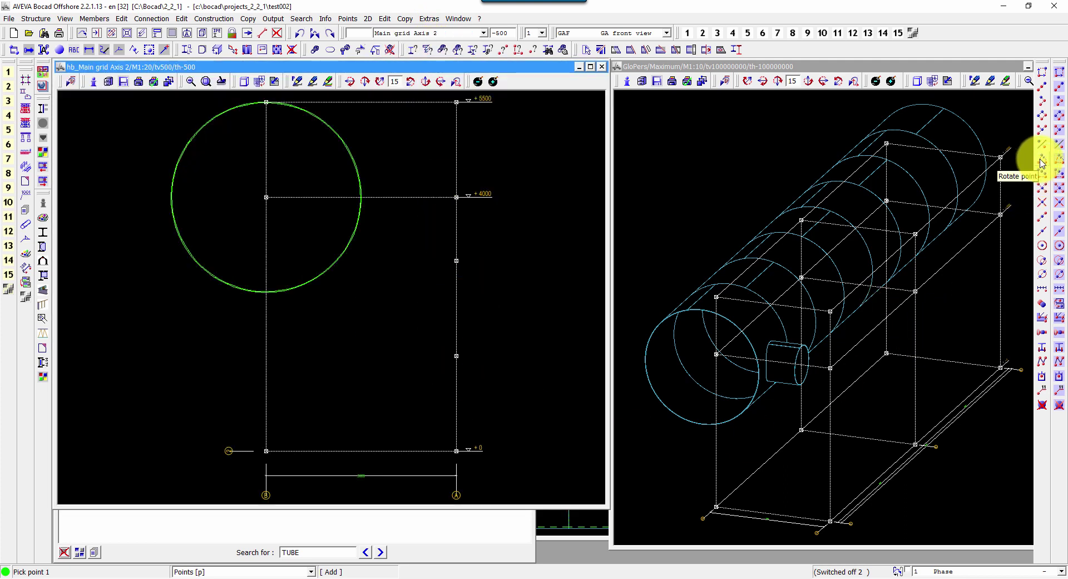
{"action": "left_click", "coordinate": [1043, 162]}
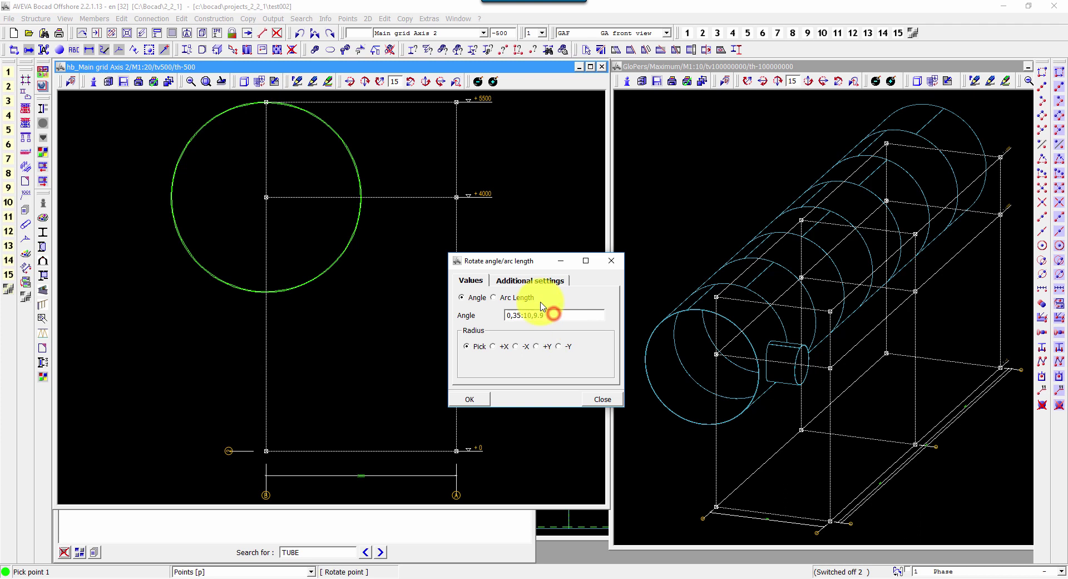
{"action": "left_click", "coordinate": [512, 277]}
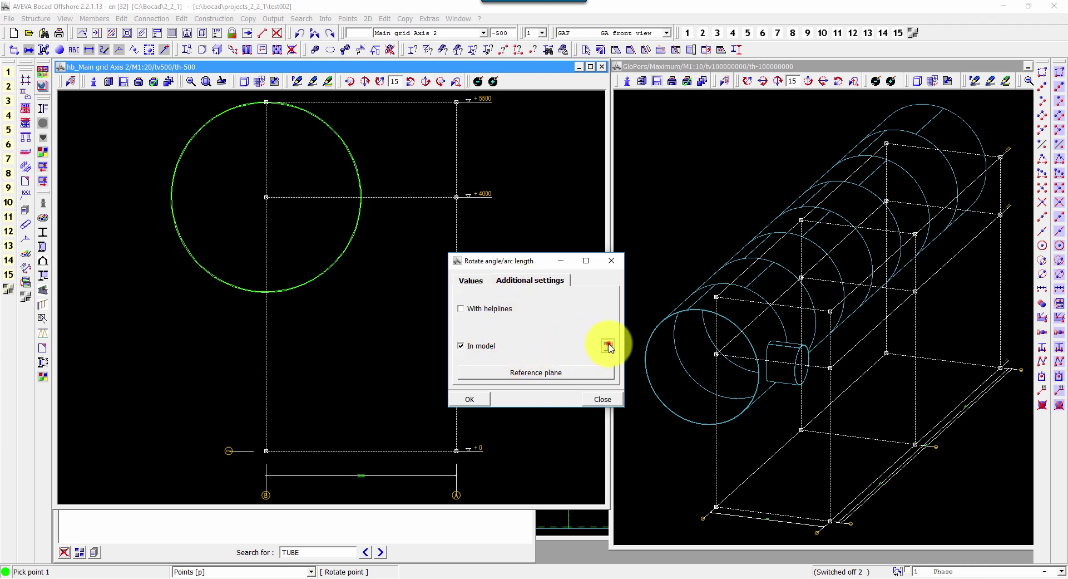
{"action": "left_click", "coordinate": [607, 345]}
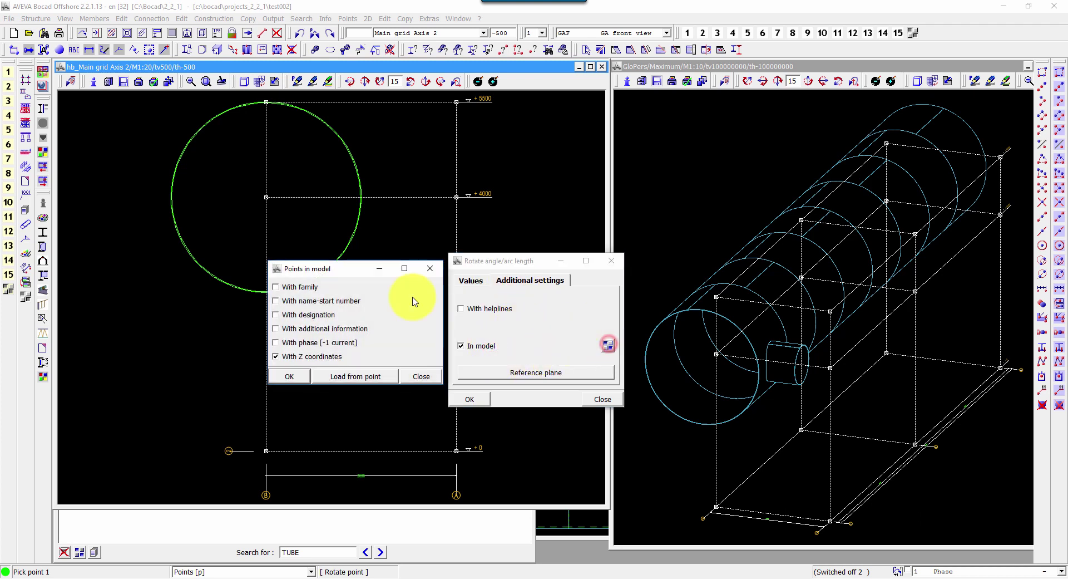
{"action": "left_click", "coordinate": [299, 378]}
{"action": "left_click", "coordinate": [476, 399]}
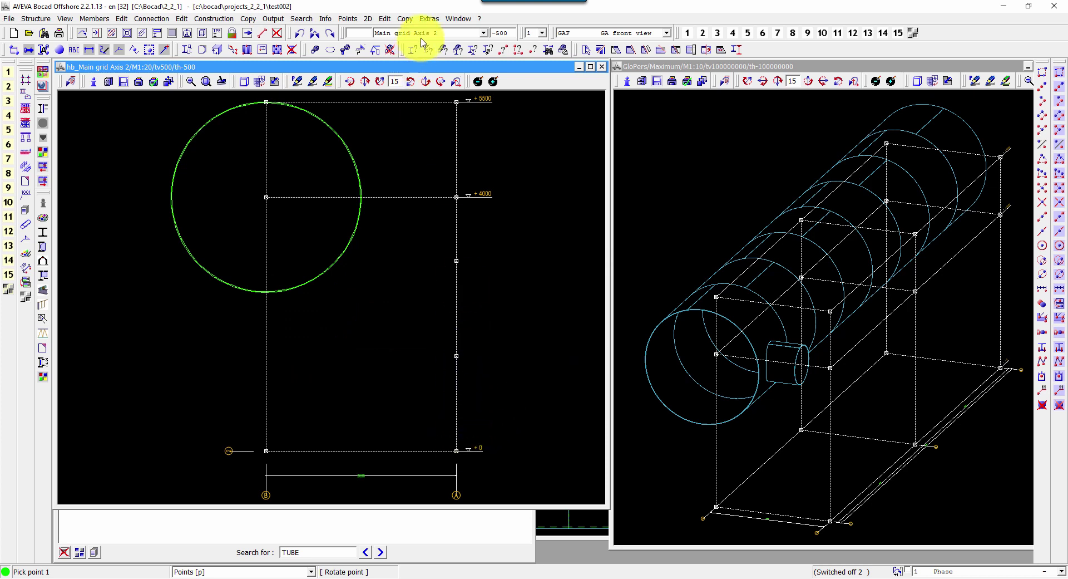
- Rotate each point pair about its axis to form point rings on Axis 2 and Axis 3
{"action": "left_click", "coordinate": [457, 355]}
{"action": "left_click", "coordinate": [457, 261]}
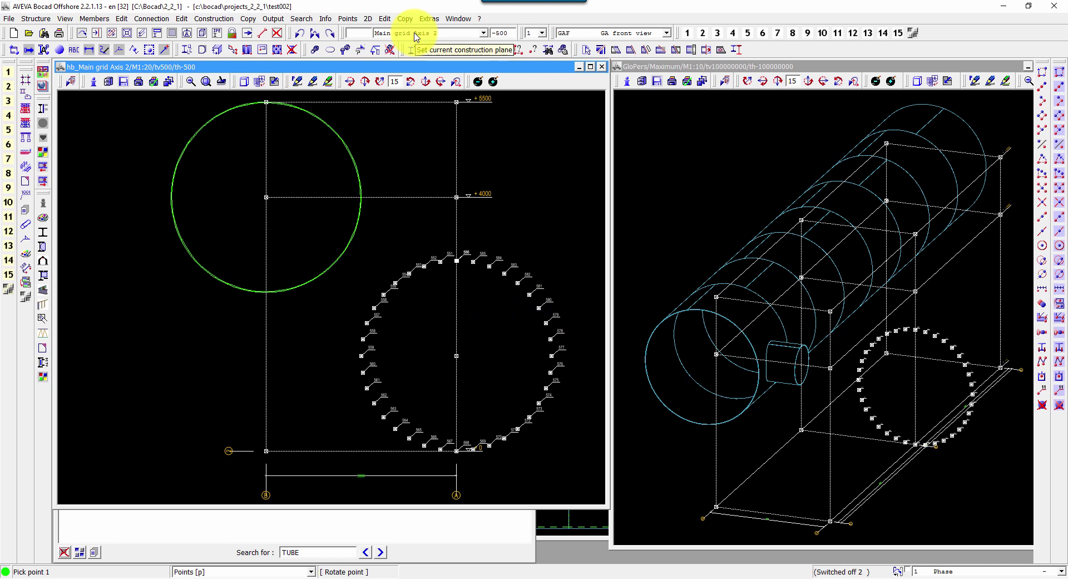
{"action": "scroll", "coordinate": [415, 37], "scroll_direction": "down", "scroll_amount": 1}
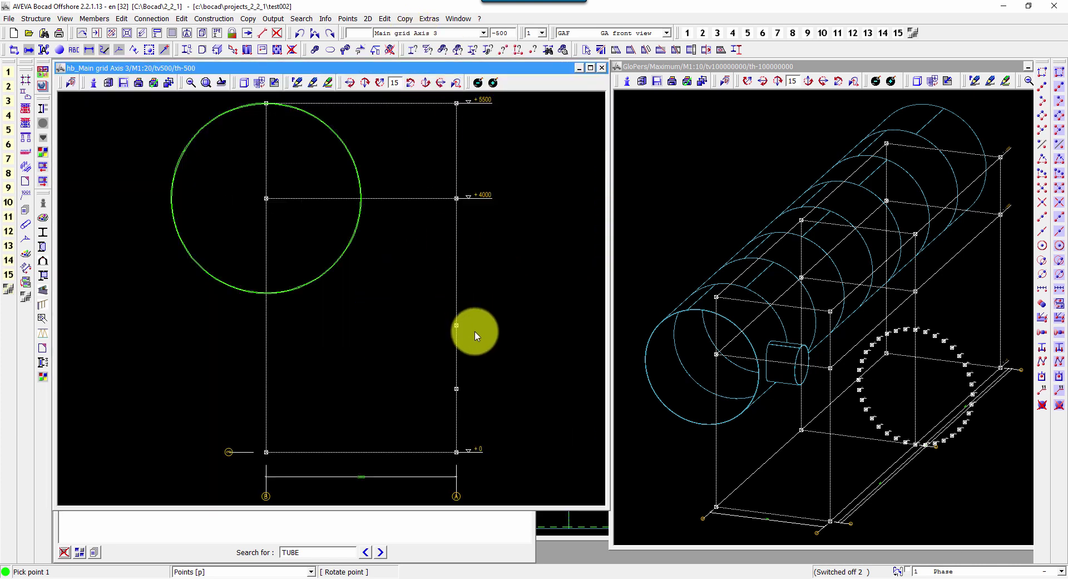
{"action": "left_click", "coordinate": [456, 388]}
{"action": "left_click", "coordinate": [456, 325]}
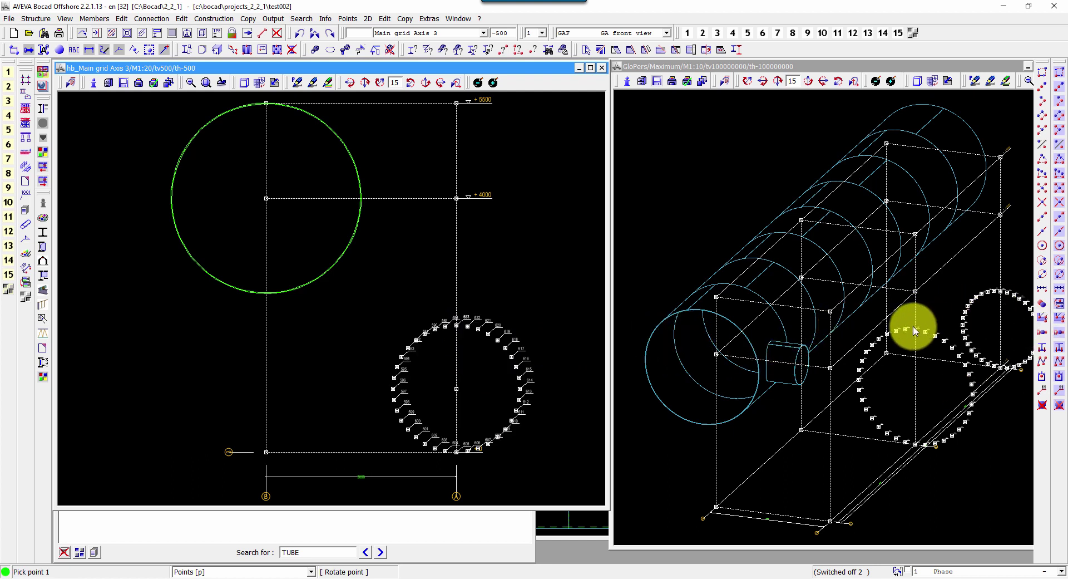
{"action": "scroll", "coordinate": [913, 329], "scroll_direction": "up", "scroll_amount": 5}
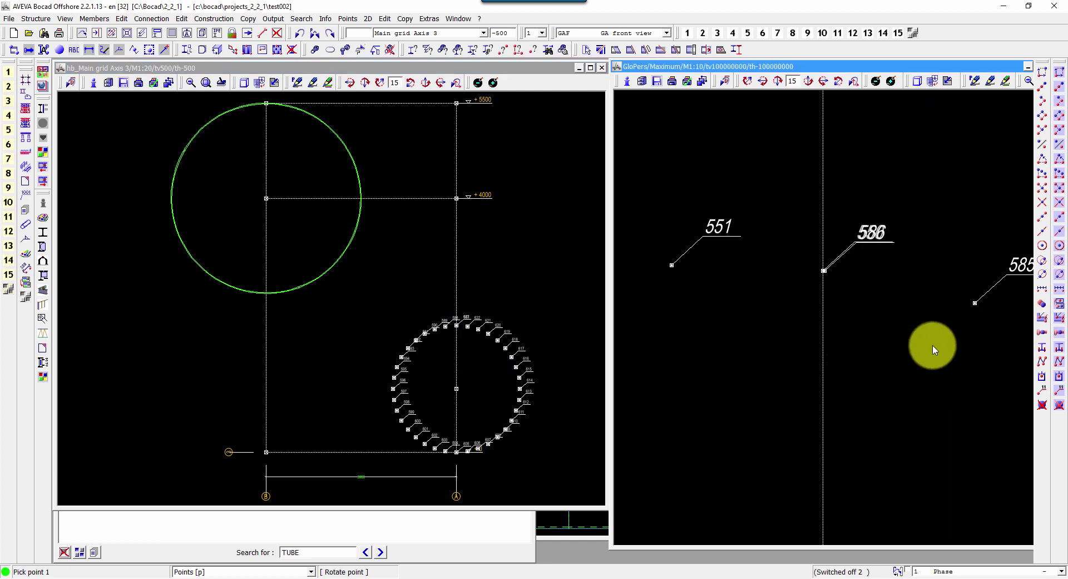
- Move label 586 clear of 550, then choose PBM2 from BoEdit Profiles > Miscellaneous
{"action": "left_click", "coordinate": [997, 88]}
{"action": "left_click_drag", "start_coordinate": [872, 232], "coordinate": [898, 208]}
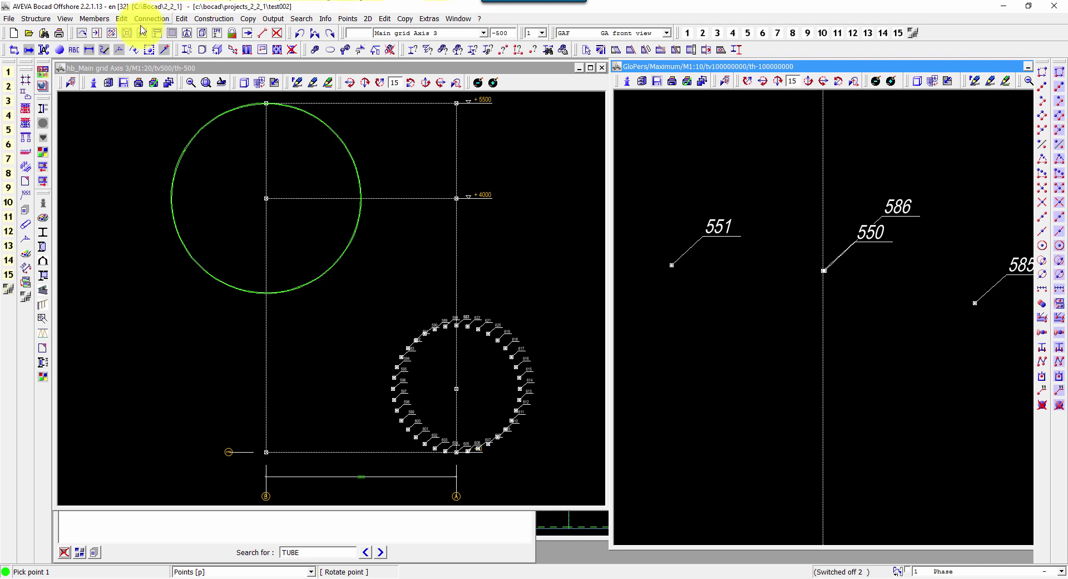
{"action": "left_click", "coordinate": [218, 20]}
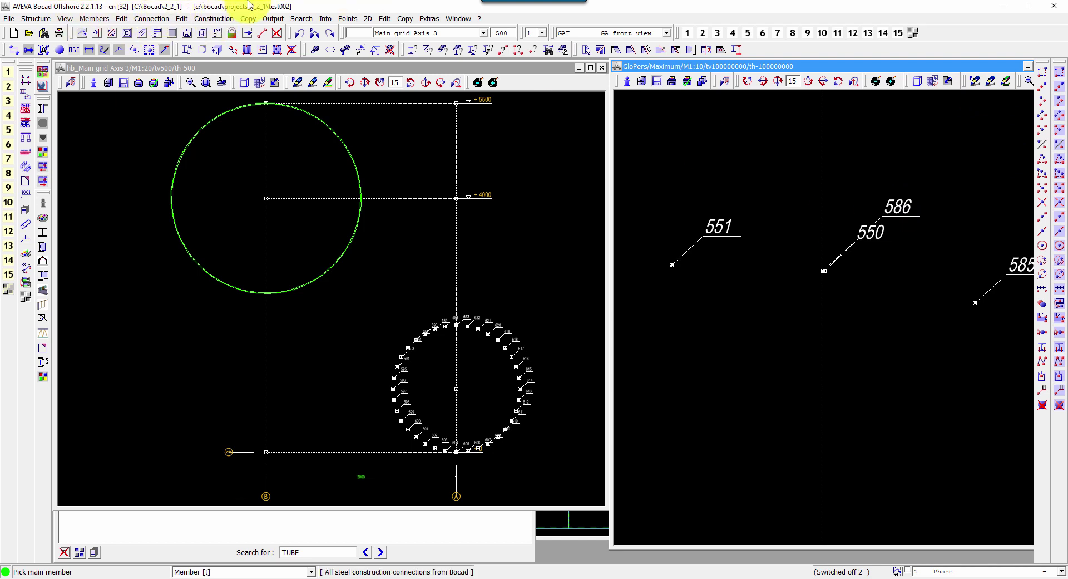
{"action": "left_click", "coordinate": [222, 20]}
{"action": "mouse_move", "coordinate": [232, 191]}
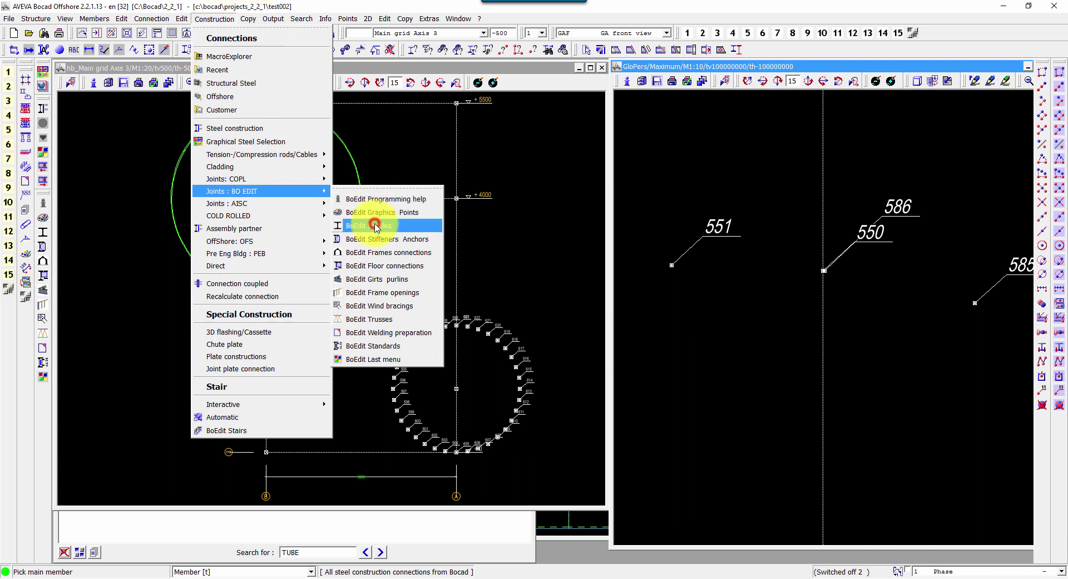
{"action": "left_click", "coordinate": [376, 226]}
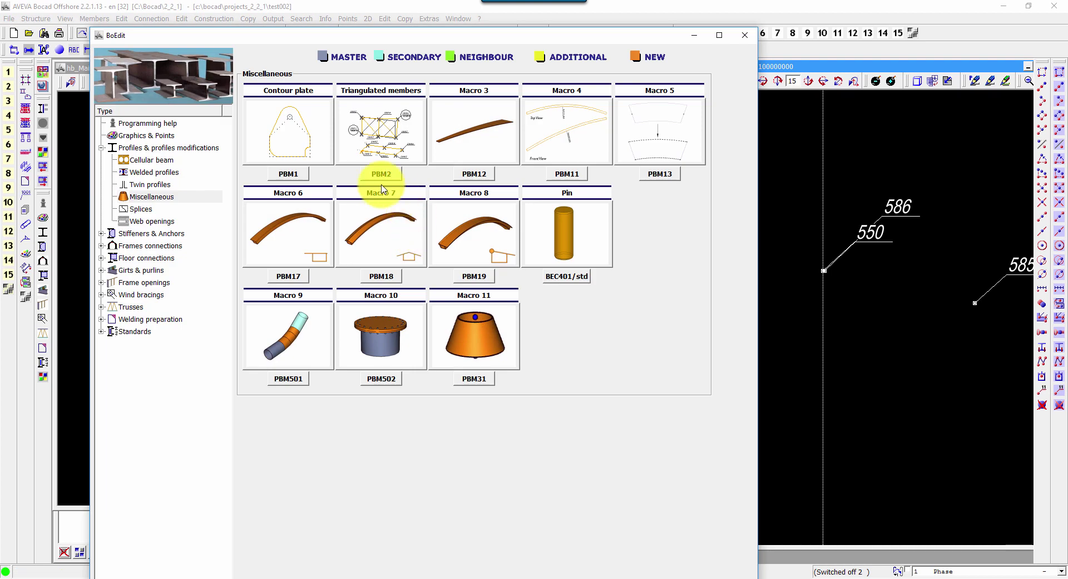
{"action": "left_click", "coordinate": [151, 197]}
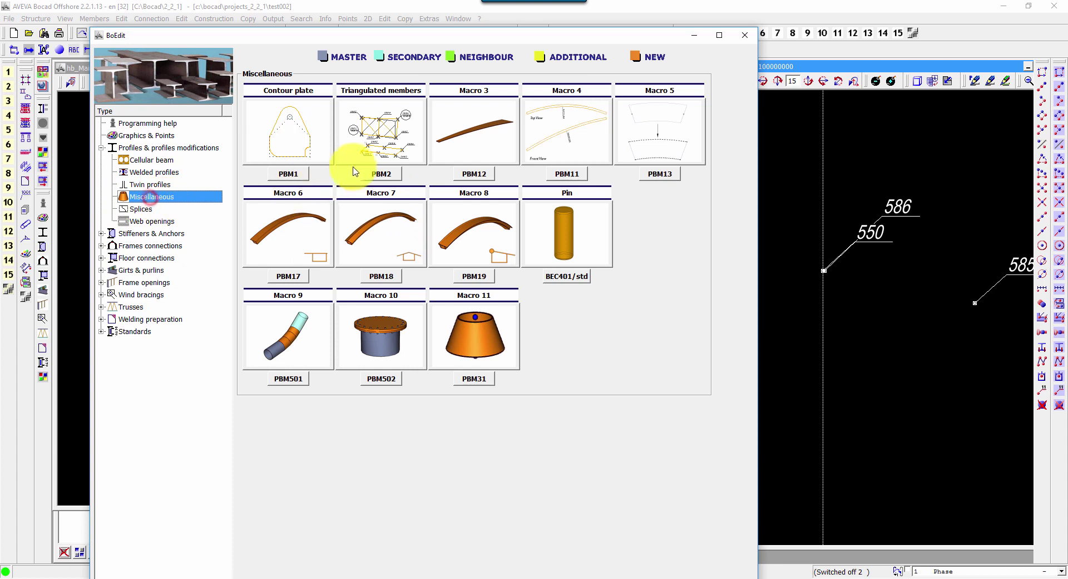
{"action": "left_click", "coordinate": [377, 174]}
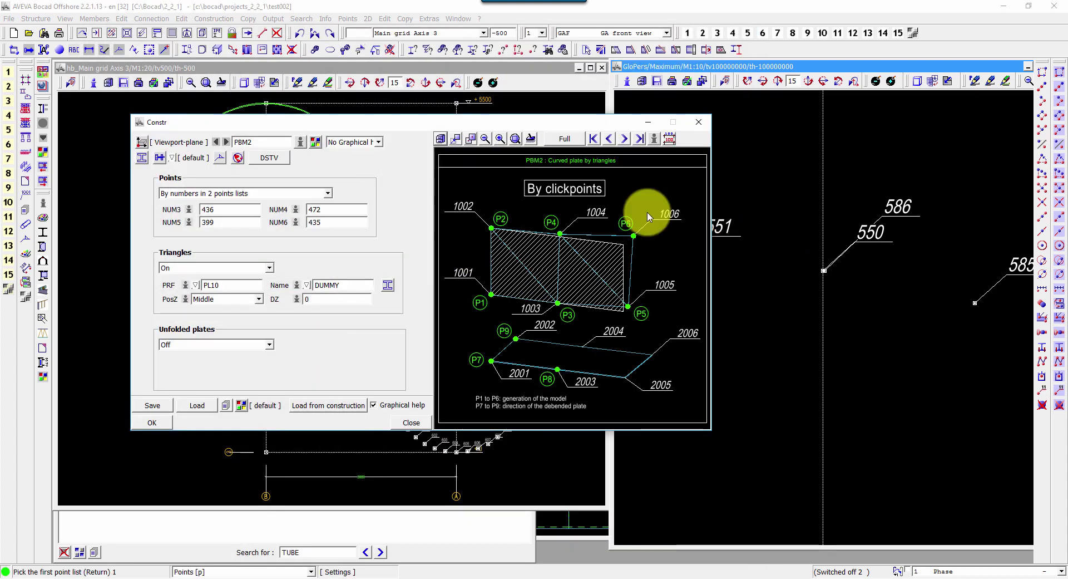
- Set the PBM2 point numbers to 550, 586, 587 and 623 and confirm
{"action": "double_click", "coordinate": [247, 210]}
{"action": "type", "text": "550"}
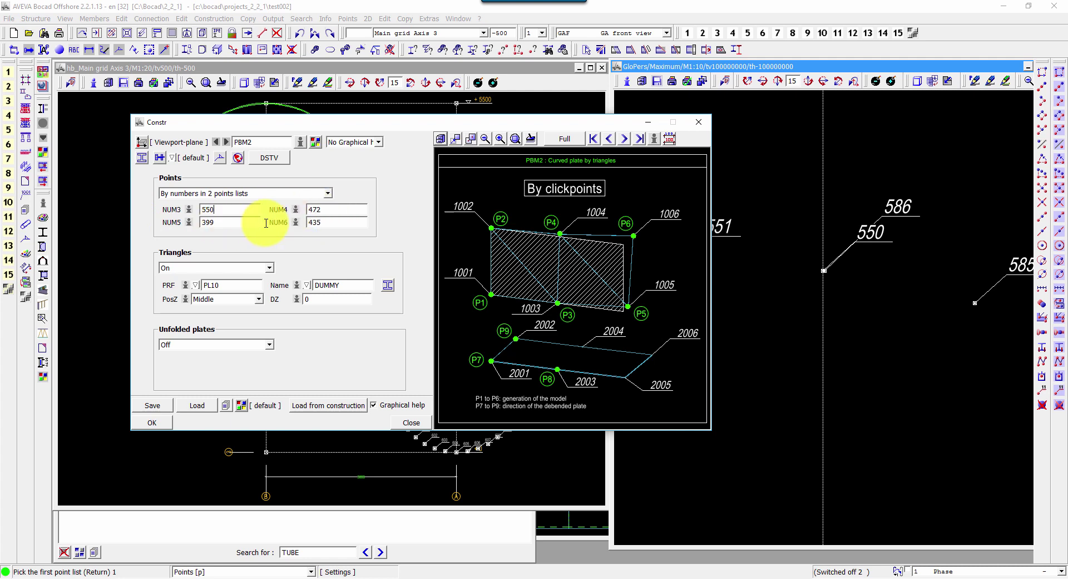
{"action": "double_click", "coordinate": [338, 209]}
{"action": "type", "text": "6"}
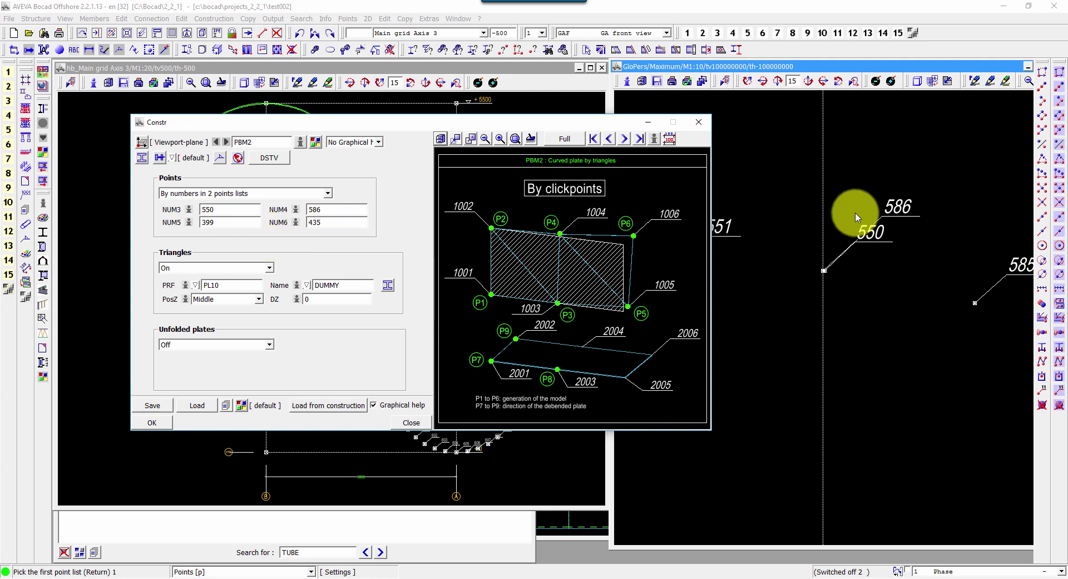
{"action": "left_click", "coordinate": [858, 209]}
{"action": "scroll", "coordinate": [1005, 297], "scroll_direction": "up", "scroll_amount": 5}
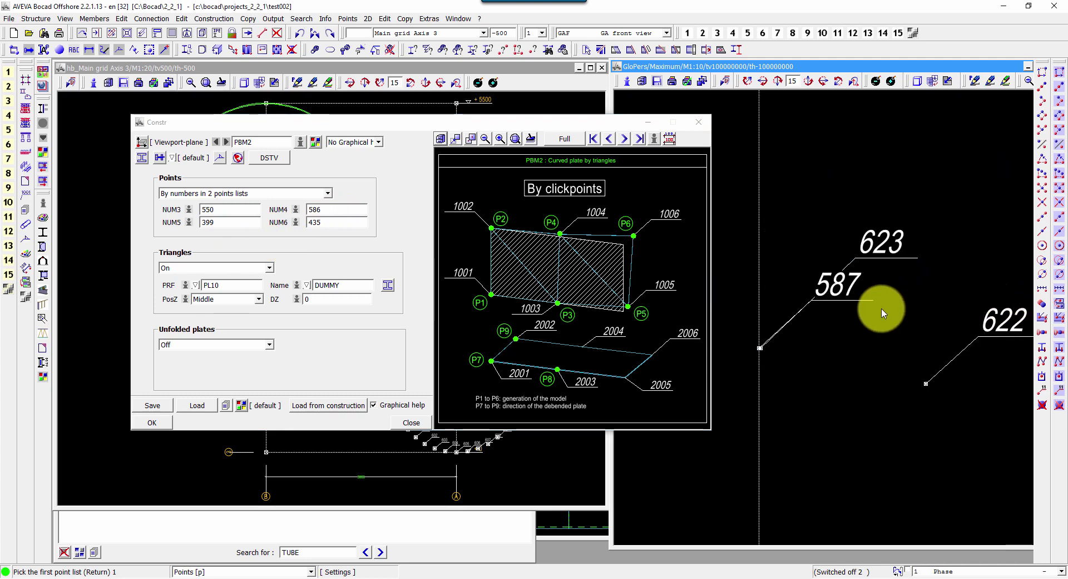
{"action": "double_click", "coordinate": [217, 223]}
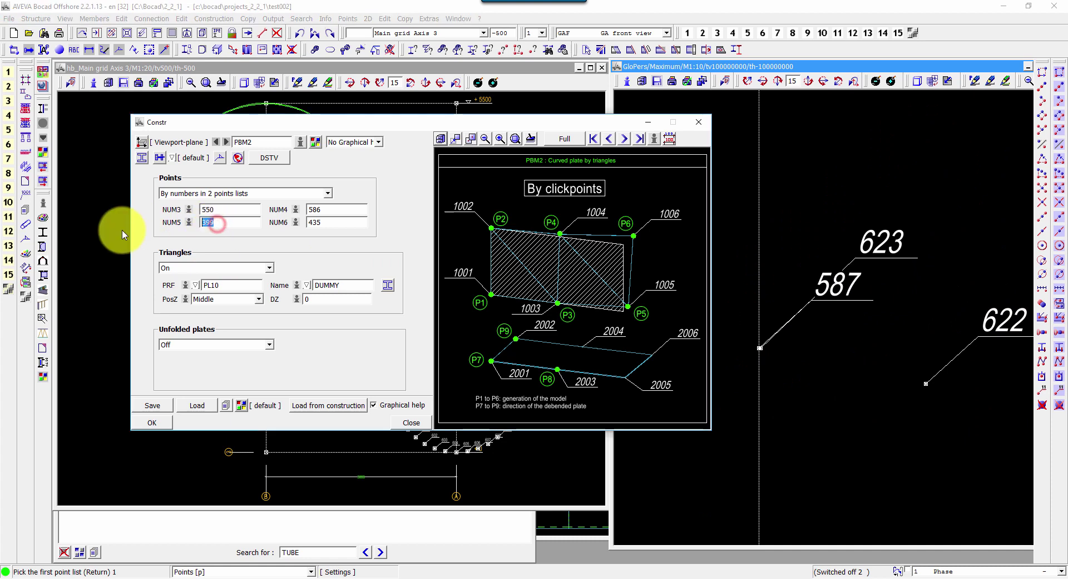
{"action": "type", "text": "587"}
{"action": "double_click", "coordinate": [336, 221]}
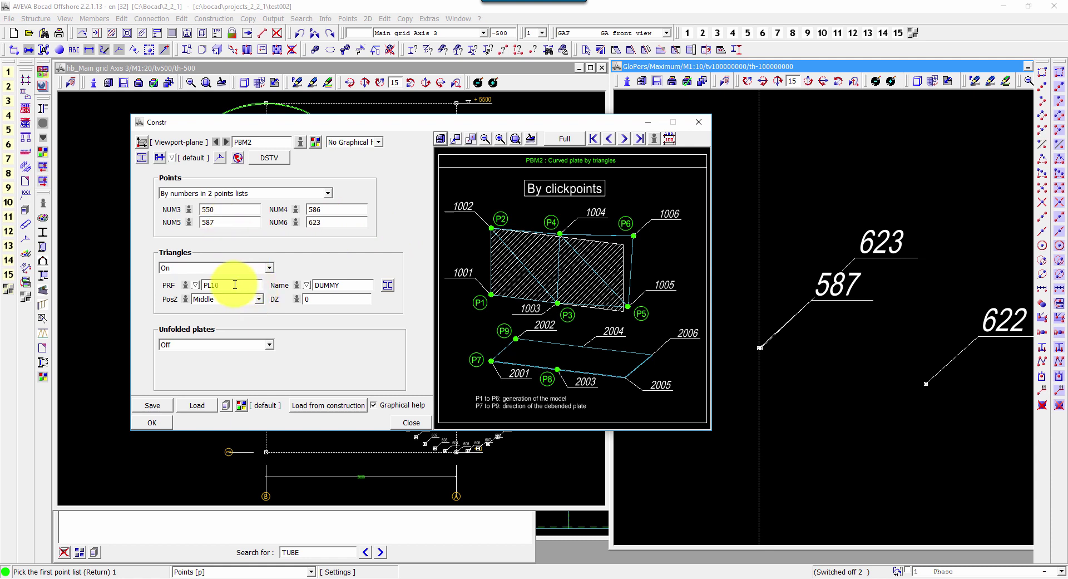
{"action": "left_click", "coordinate": [160, 424]}
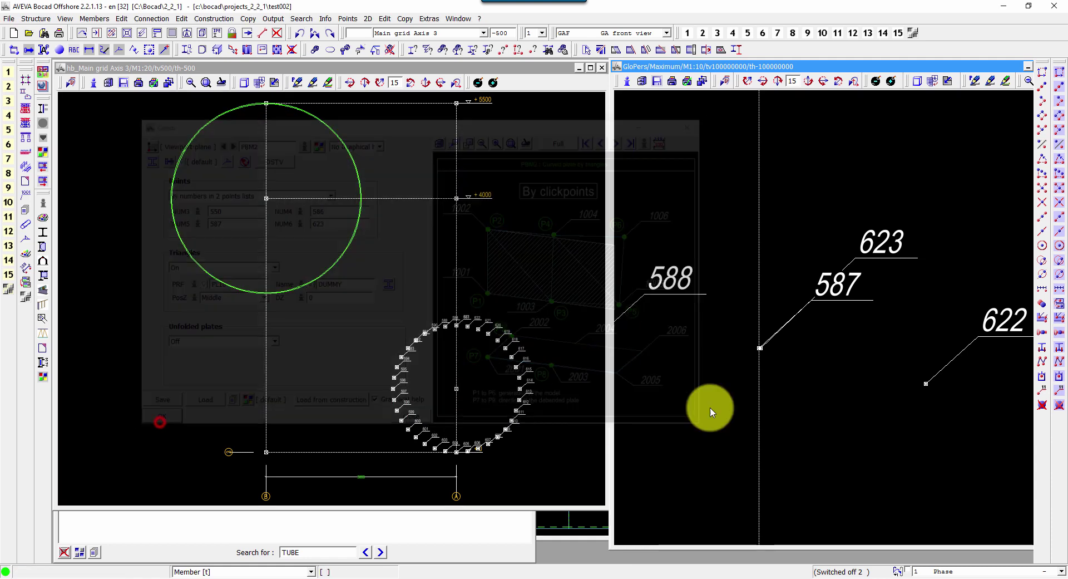
- Pick point 550, then point 587, then the plane point to generate the plate
{"action": "scroll", "coordinate": [909, 323], "scroll_direction": "up", "scroll_amount": 5}
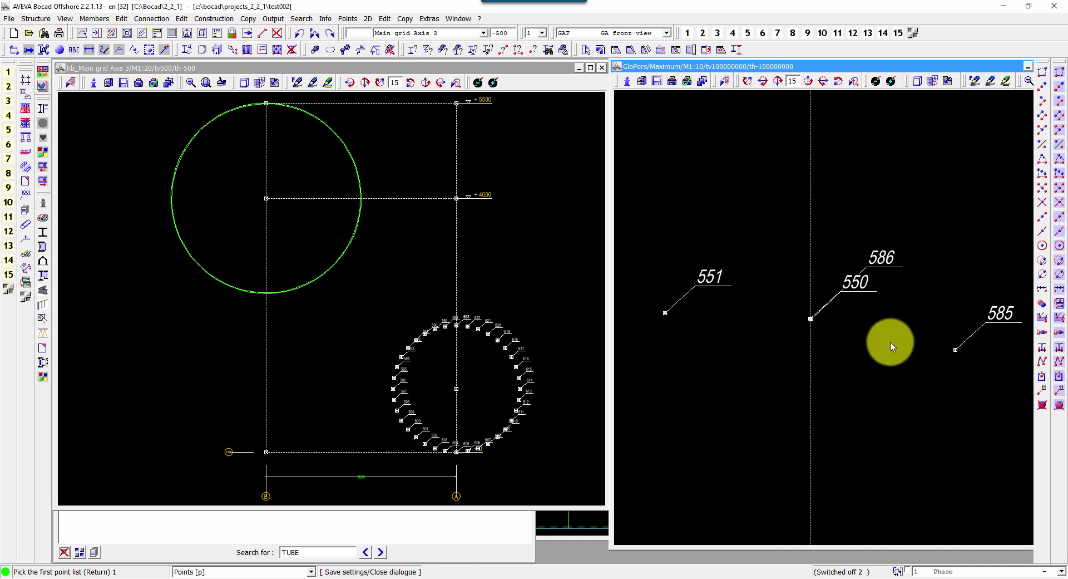
{"action": "left_click", "coordinate": [811, 319]}
{"action": "key", "text": "Return"}
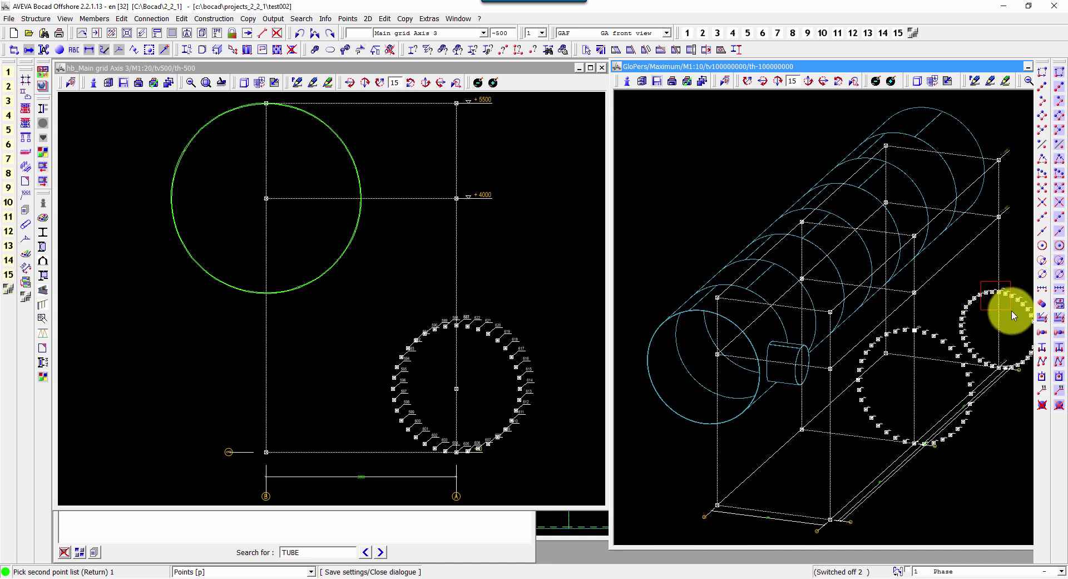
{"action": "scroll", "coordinate": [980, 295], "scroll_direction": "up", "scroll_amount": 5}
{"action": "left_click", "coordinate": [860, 269]}
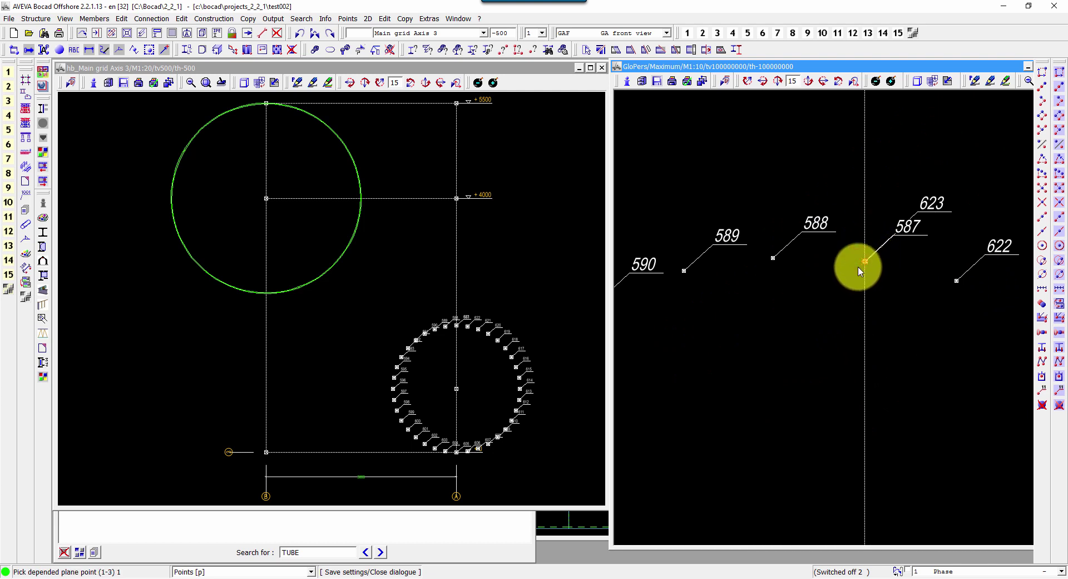
{"action": "scroll", "coordinate": [921, 313], "scroll_direction": "down", "scroll_amount": 5}
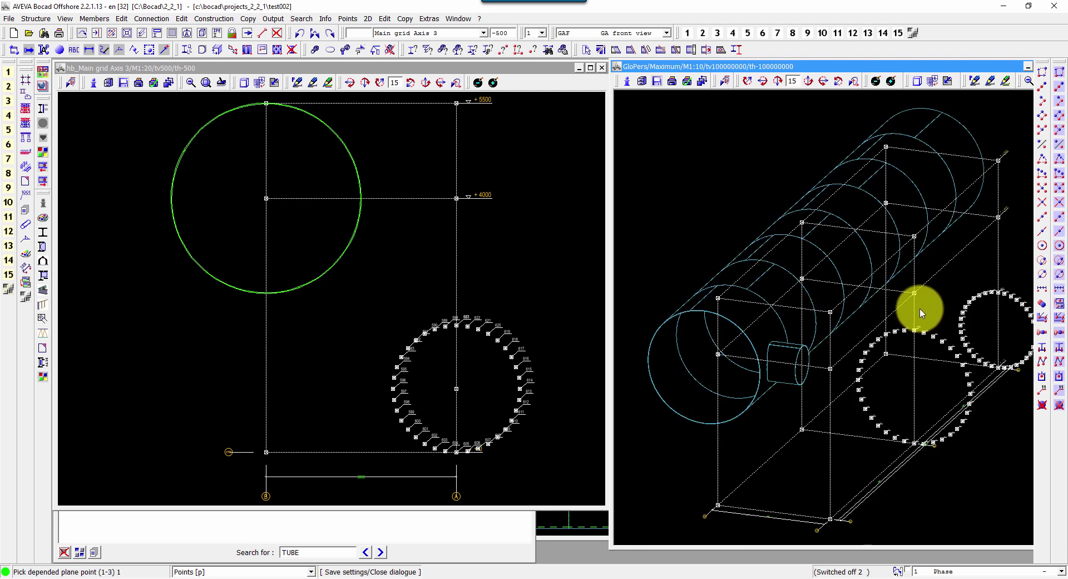
{"action": "left_click", "coordinate": [921, 313]}
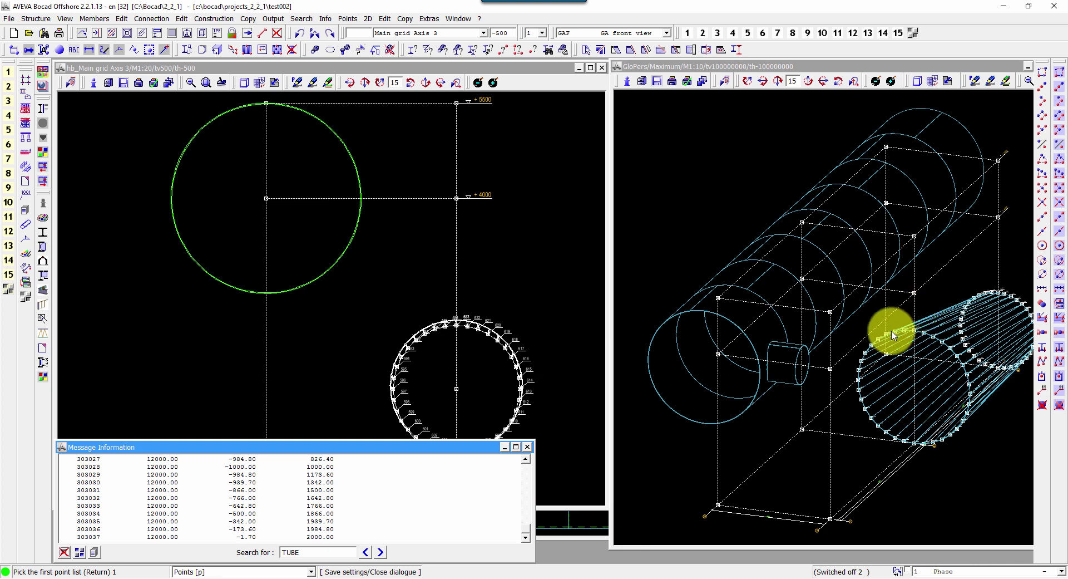
- Switch to Main grid Row A and rotate the plate alone as a shaded cone in local 3D
{"action": "left_click", "coordinate": [407, 34]}
{"action": "left_click", "coordinate": [417, 90]}
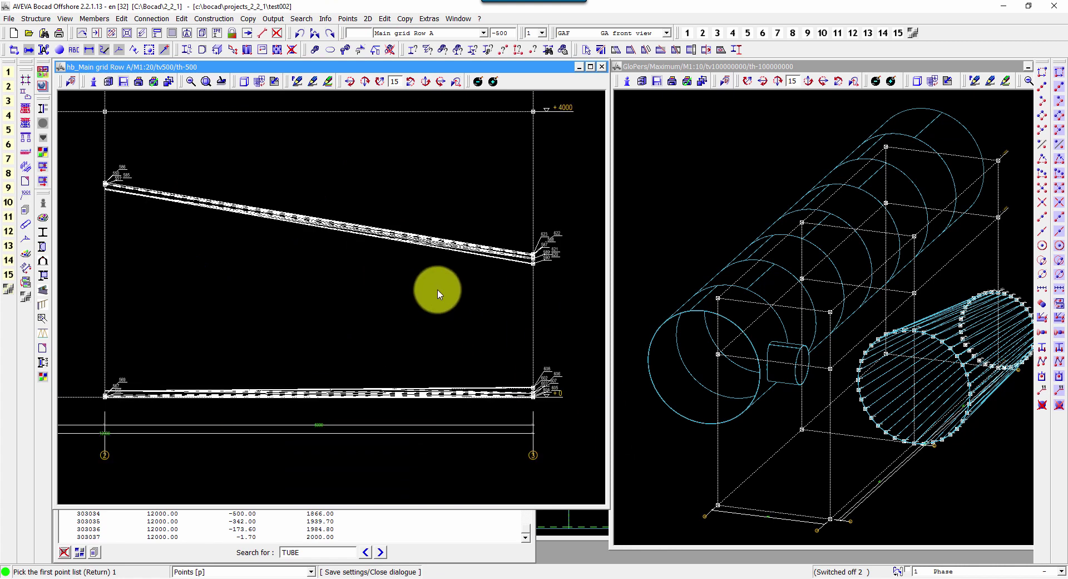
{"action": "left_click", "coordinate": [326, 19]}
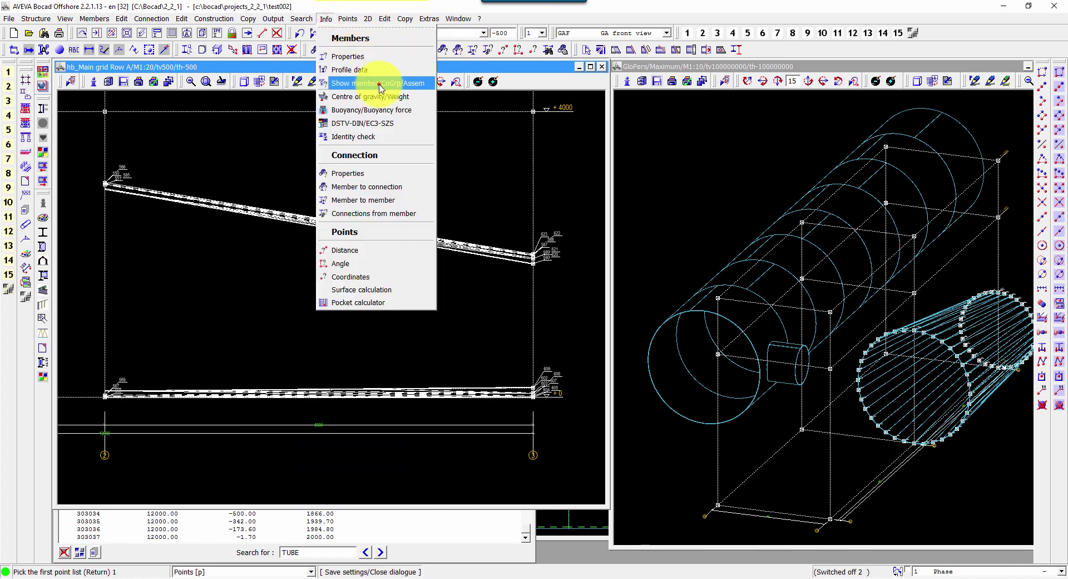
{"action": "left_click", "coordinate": [353, 83]}
{"action": "left_click", "coordinate": [353, 236]}
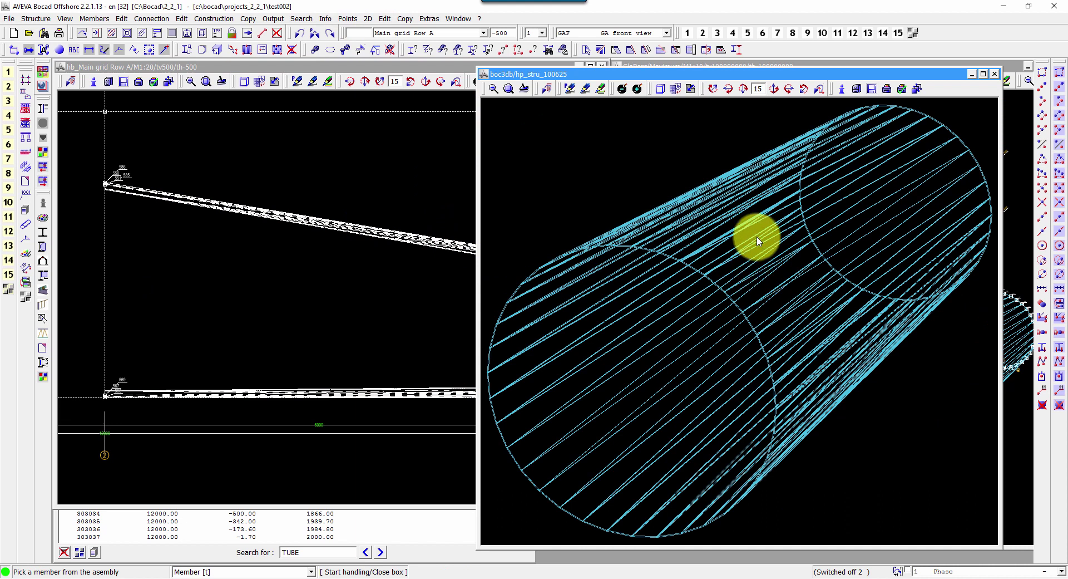
{"action": "left_click", "coordinate": [675, 89]}
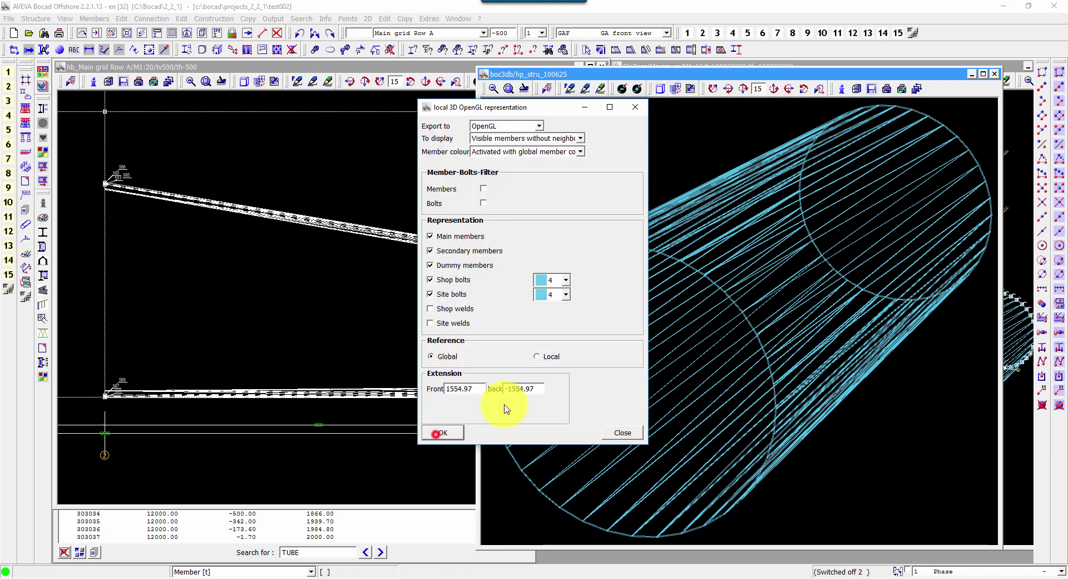
{"action": "mouse_move", "coordinate": [573, 308]}
{"action": "left_mouse_down"}
{"action": "mouse_move", "coordinate": [468, 365]}
{"action": "mouse_move", "coordinate": [792, 332]}
{"action": "mouse_move", "coordinate": [756, 353]}
{"action": "mouse_move", "coordinate": [846, 359]}
{"action": "left_mouse_up"}
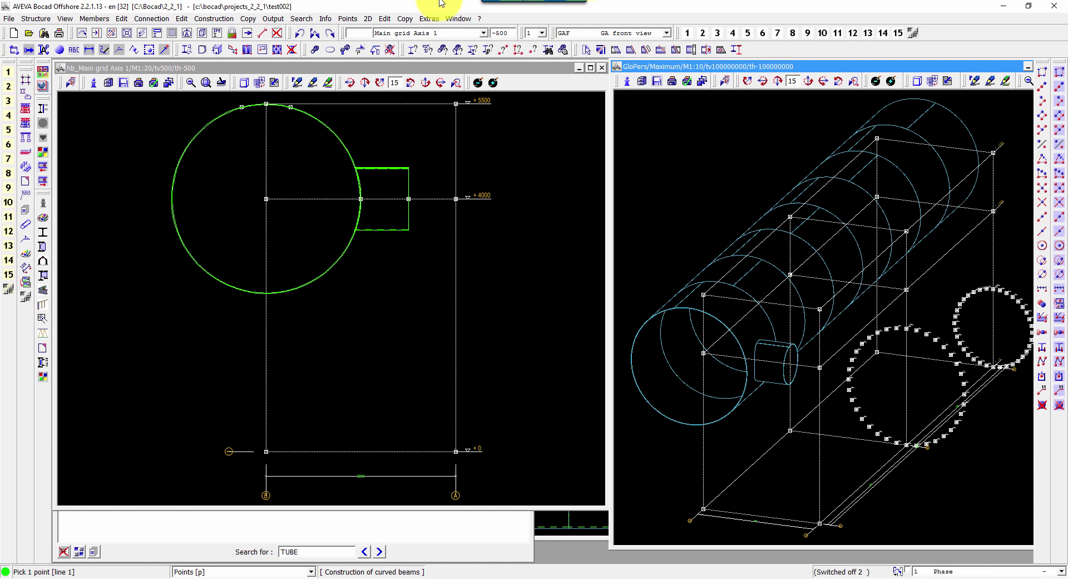
- Start a Triangulated curved beam with designation CONE and thickness 12
{"action": "left_click", "coordinate": [100, 19]}
{"action": "left_click", "coordinate": [142, 127]}
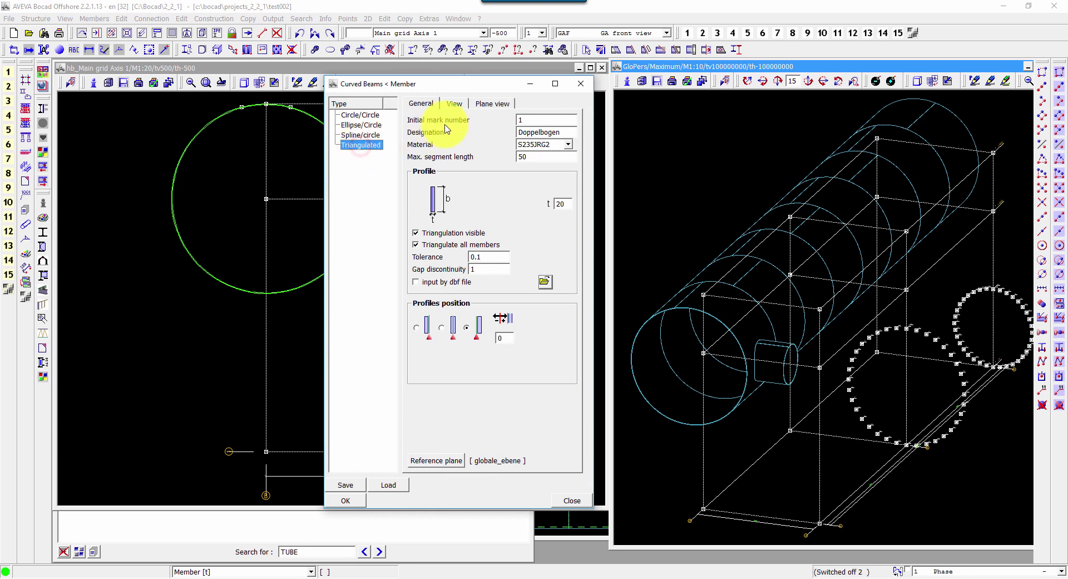
{"action": "double_click", "coordinate": [561, 132]}
{"action": "type", "text": "CONE"}
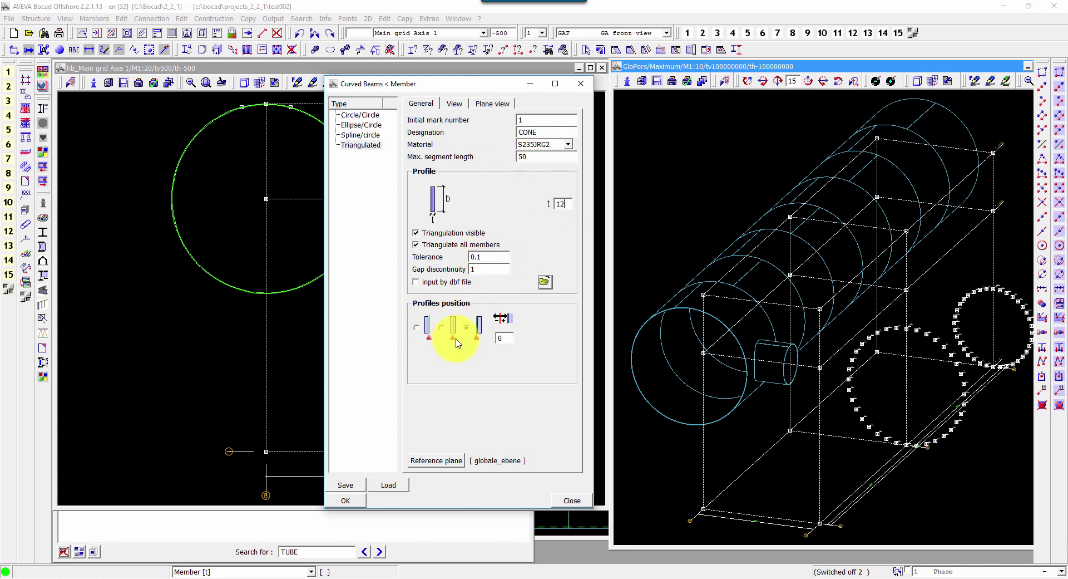
{"action": "left_click", "coordinate": [351, 501]}
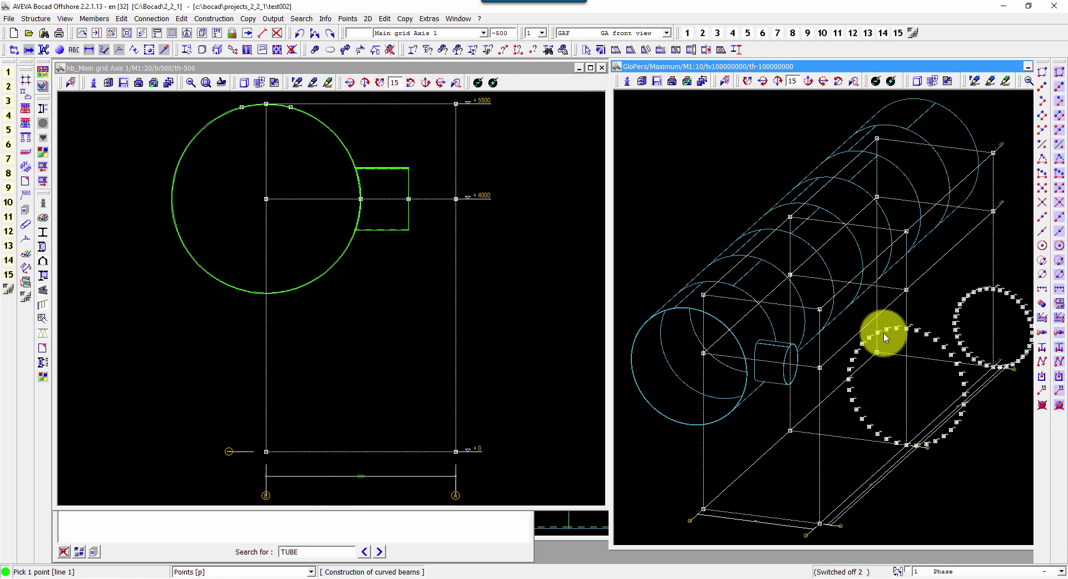
- Pick every point around the first ring, starting at point 550
{"action": "scroll", "coordinate": [829, 250], "scroll_direction": "down", "scroll_amount": 5}
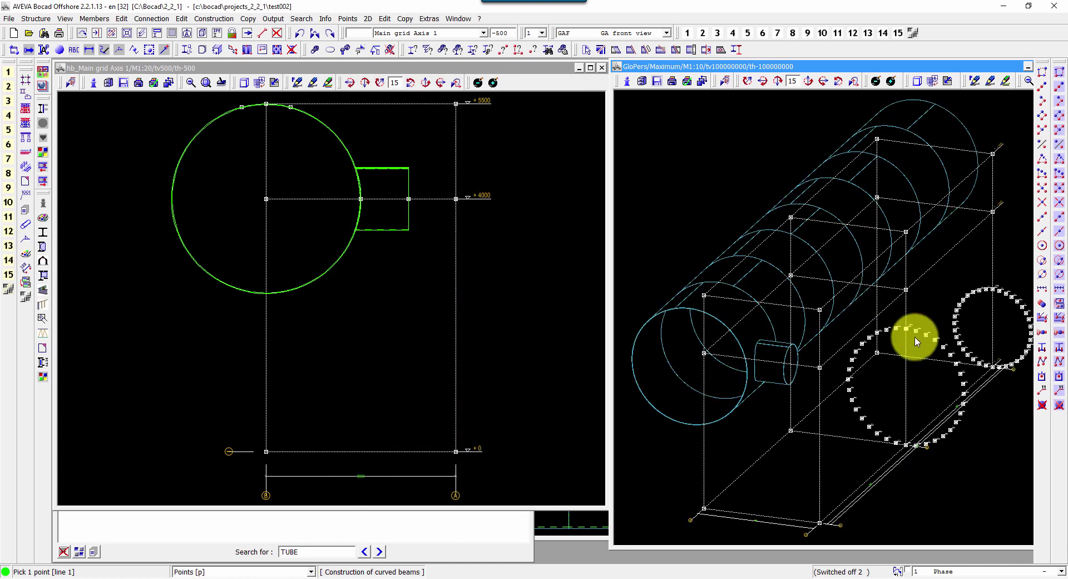
{"action": "scroll", "coordinate": [732, 231], "scroll_direction": "up", "scroll_amount": 5}
{"action": "left_click", "coordinate": [741, 251]}
{"action": "scroll", "coordinate": [735, 278], "scroll_direction": "down", "scroll_amount": 5}
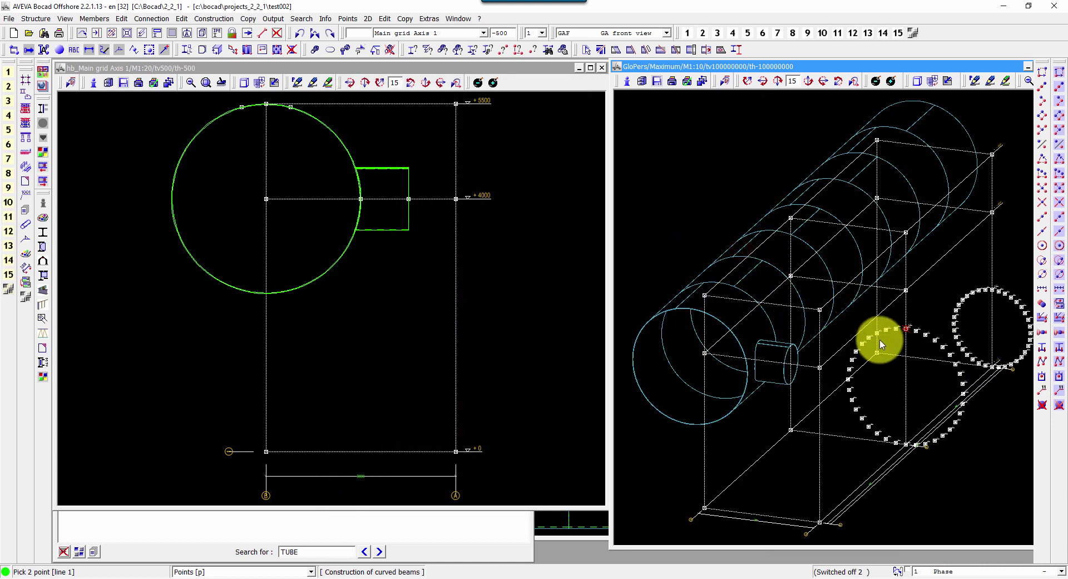
{"action": "scroll", "coordinate": [886, 303], "scroll_direction": "up", "scroll_amount": 5}
{"action": "left_click", "coordinate": [800, 162]}
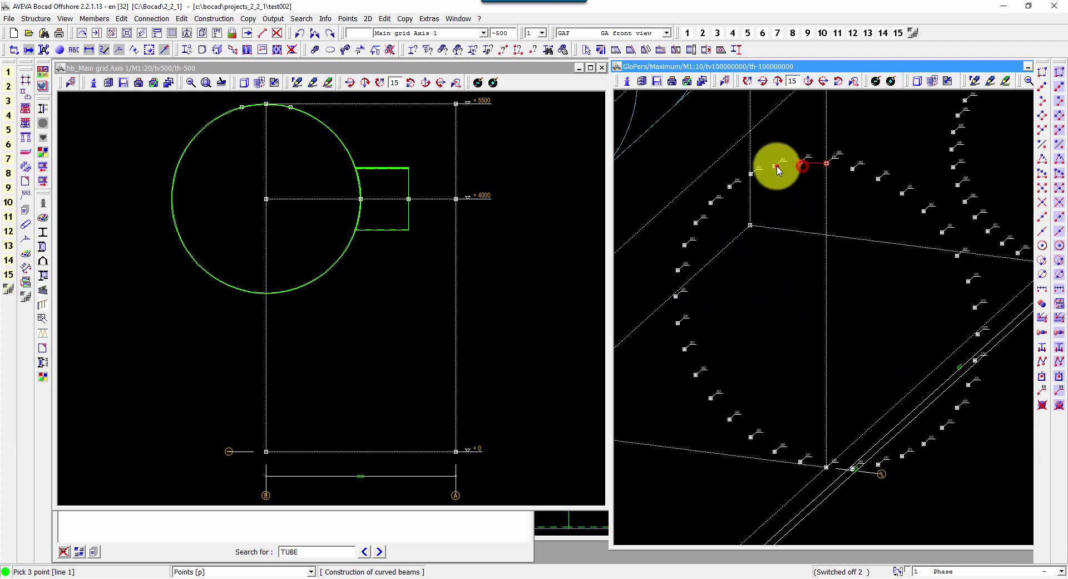
{"action": "left_click", "coordinate": [774, 166]}
{"action": "left_click", "coordinate": [750, 174]}
{"action": "left_click", "coordinate": [728, 184]}
{"action": "left_click", "coordinate": [710, 203]}
{"action": "left_click", "coordinate": [696, 222]}
{"action": "left_click", "coordinate": [684, 245]}
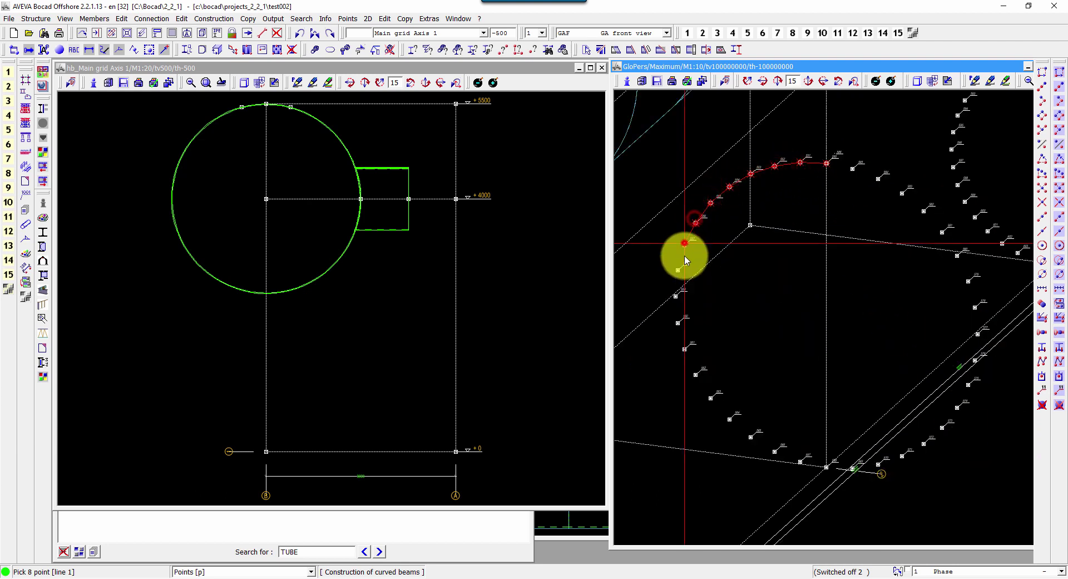
{"action": "left_click", "coordinate": [680, 271]}
{"action": "left_click", "coordinate": [678, 322]}
{"action": "left_click", "coordinate": [685, 349]}
{"action": "left_click", "coordinate": [696, 375]}
{"action": "left_click", "coordinate": [711, 397]}
{"action": "left_click", "coordinate": [729, 419]}
{"action": "left_click", "coordinate": [751, 438]}
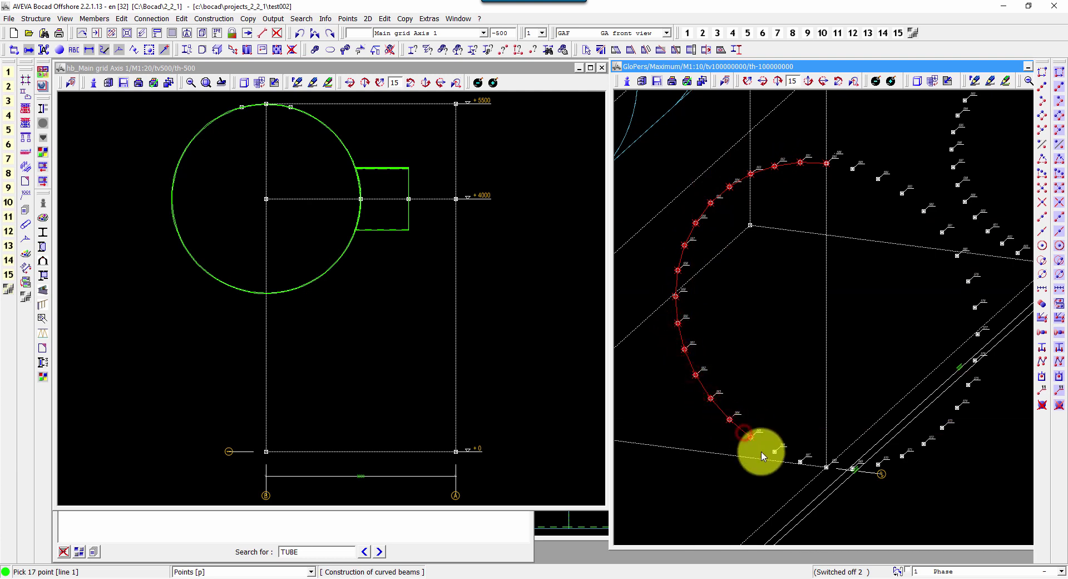
{"action": "left_click", "coordinate": [775, 451]}
{"action": "left_click", "coordinate": [803, 462]}
{"action": "left_click", "coordinate": [826, 466]}
{"action": "left_click", "coordinate": [853, 468]}
{"action": "left_click", "coordinate": [878, 464]}
{"action": "left_click", "coordinate": [902, 456]}
{"action": "left_click", "coordinate": [924, 443]}
{"action": "left_click", "coordinate": [942, 428]}
{"action": "left_click", "coordinate": [957, 407]}
{"action": "left_click", "coordinate": [968, 385]}
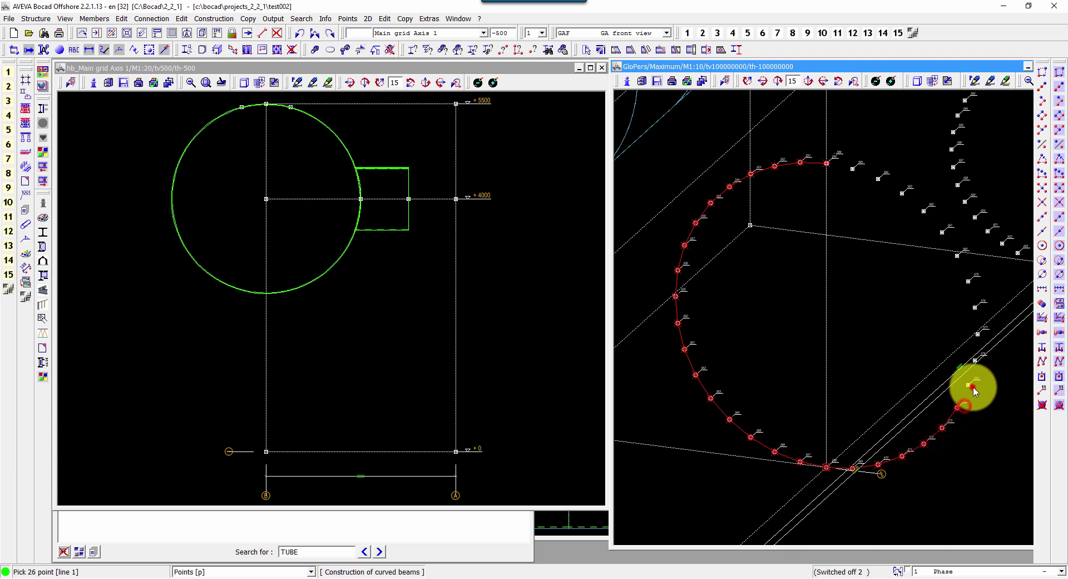
{"action": "left_click", "coordinate": [976, 361]}
{"action": "left_click", "coordinate": [978, 334]}
{"action": "left_click", "coordinate": [975, 307]}
{"action": "left_click", "coordinate": [968, 281]}
{"action": "left_click", "coordinate": [957, 255]}
{"action": "left_click", "coordinate": [921, 209]}
{"action": "left_click", "coordinate": [902, 193]}
{"action": "left_click", "coordinate": [879, 179]}
{"action": "left_click", "coordinate": [852, 168]}
{"action": "scroll", "coordinate": [860, 196], "scroll_direction": "up", "scroll_amount": 3}
{"action": "left_click", "coordinate": [724, 204]}
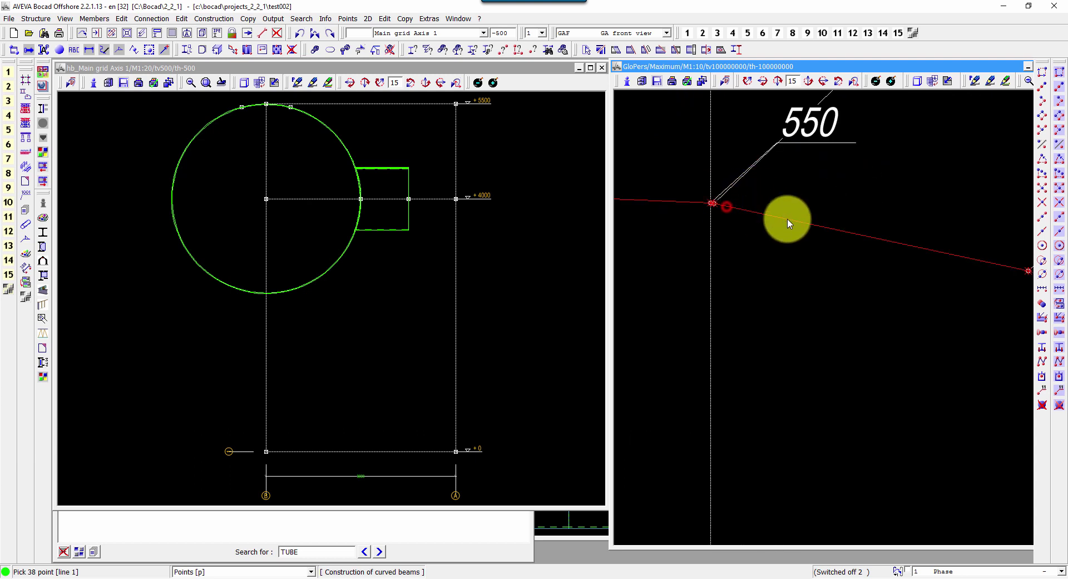
{"action": "scroll", "coordinate": [905, 266], "scroll_direction": "down", "scroll_amount": 3}
{"action": "scroll", "coordinate": [906, 266], "scroll_direction": "down", "scroll_amount": 5}
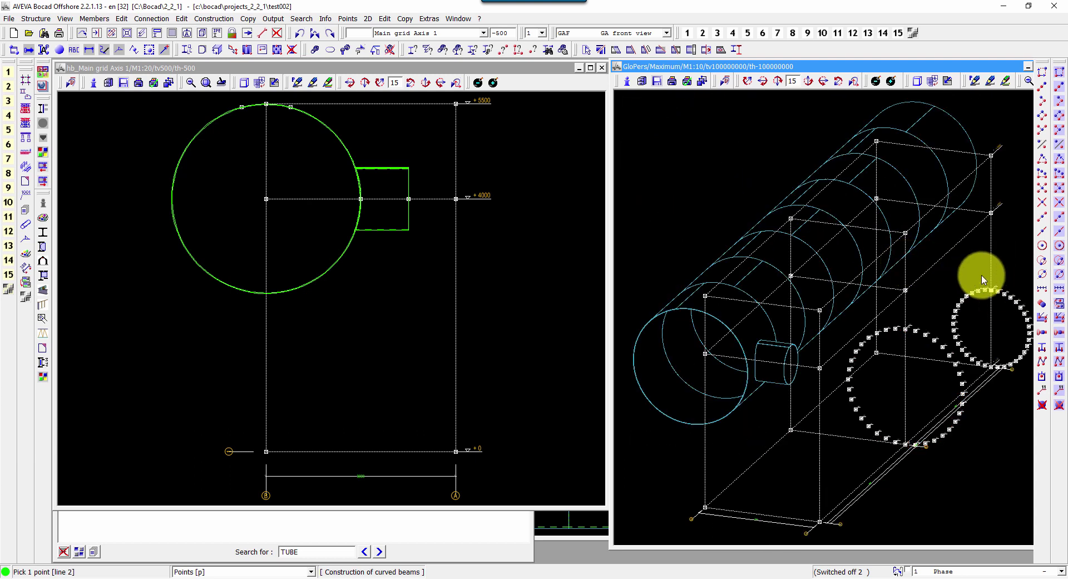
- Pick the second ring's points 588 through 622, then finish to create the CONE plate
{"action": "left_click_drag", "start_coordinate": [953, 278], "coordinate": [1033, 397]}
{"action": "left_click", "coordinate": [1034, 396]}
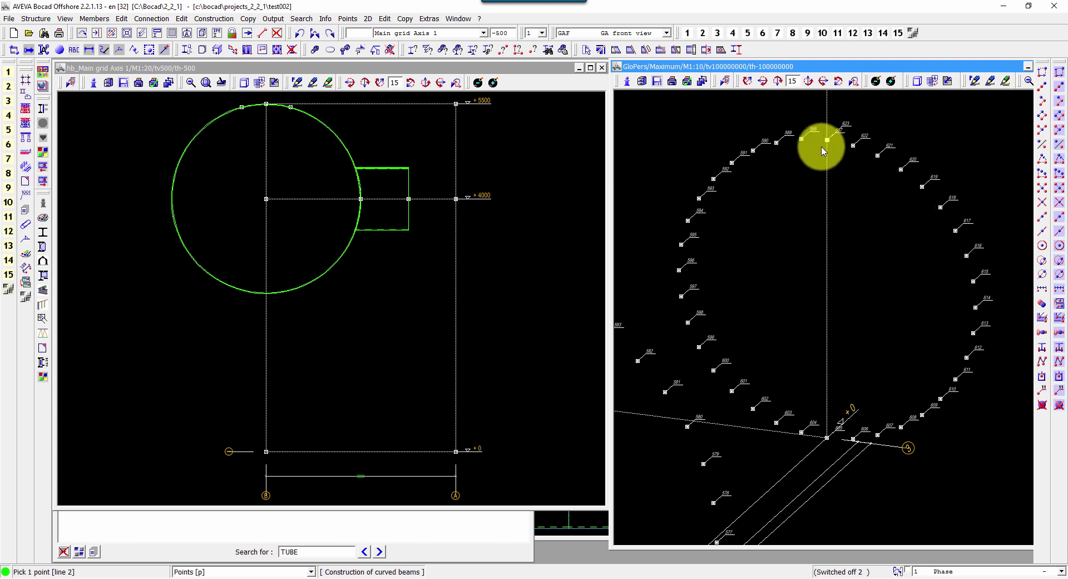
{"action": "left_click", "coordinate": [799, 138]}
{"action": "left_click", "coordinate": [776, 143]}
{"action": "left_click", "coordinate": [753, 150]}
{"action": "left_click", "coordinate": [732, 162]}
{"action": "left_click", "coordinate": [713, 179]}
{"action": "left_click", "coordinate": [688, 220]}
{"action": "left_click", "coordinate": [681, 245]}
{"action": "left_click", "coordinate": [679, 270]}
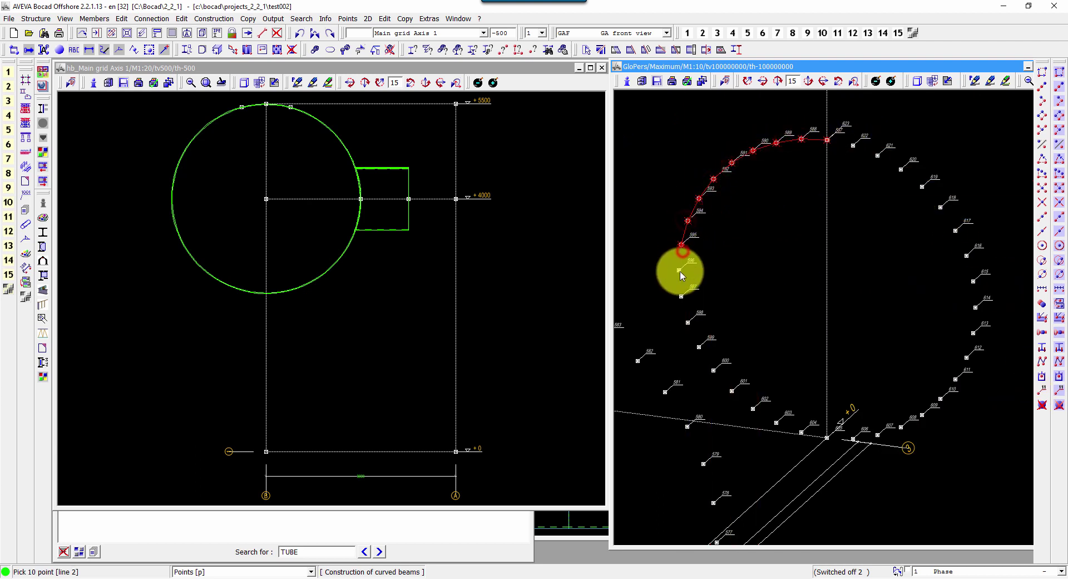
{"action": "left_click", "coordinate": [681, 296]}
{"action": "left_click", "coordinate": [688, 318]}
{"action": "left_click", "coordinate": [699, 346]}
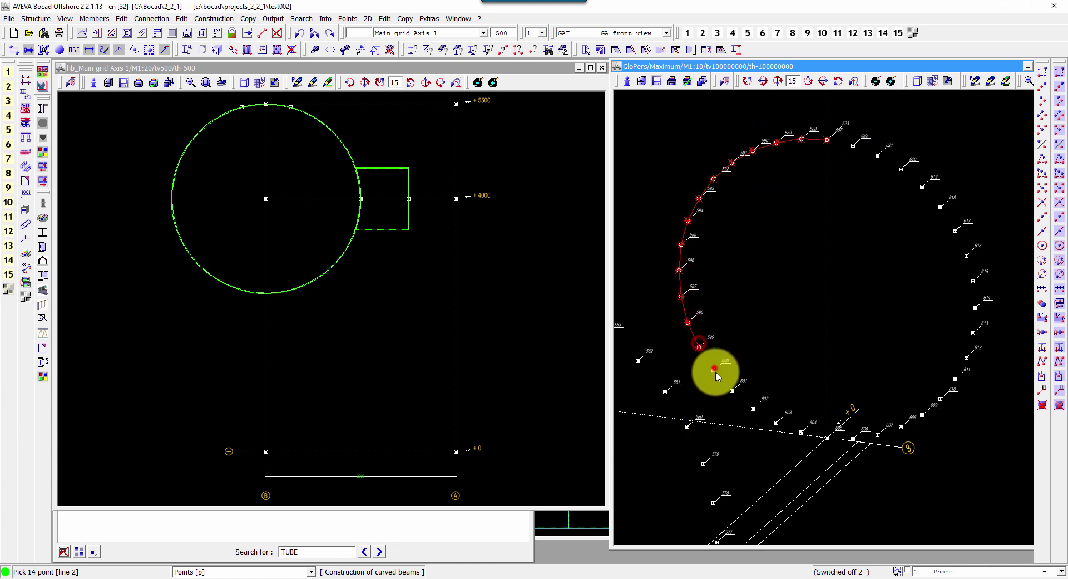
{"action": "left_click", "coordinate": [714, 370]}
{"action": "left_click", "coordinate": [732, 390]}
{"action": "left_click", "coordinate": [753, 408]}
{"action": "left_click", "coordinate": [776, 422]}
{"action": "left_click", "coordinate": [802, 432]}
{"action": "left_click", "coordinate": [828, 438]}
{"action": "left_click", "coordinate": [853, 439]}
{"action": "left_click", "coordinate": [878, 434]}
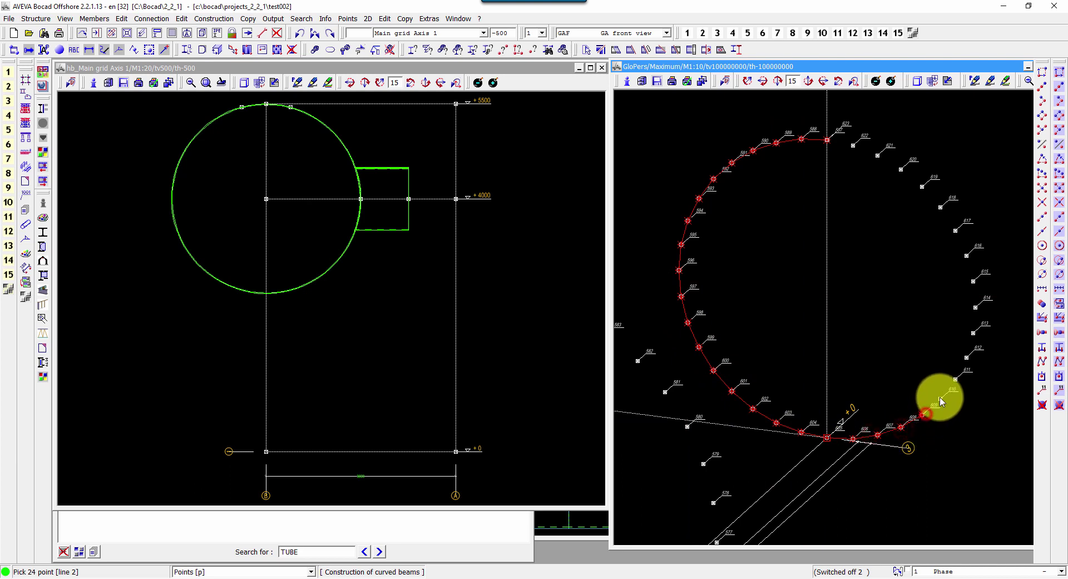
{"action": "left_click", "coordinate": [978, 334]}
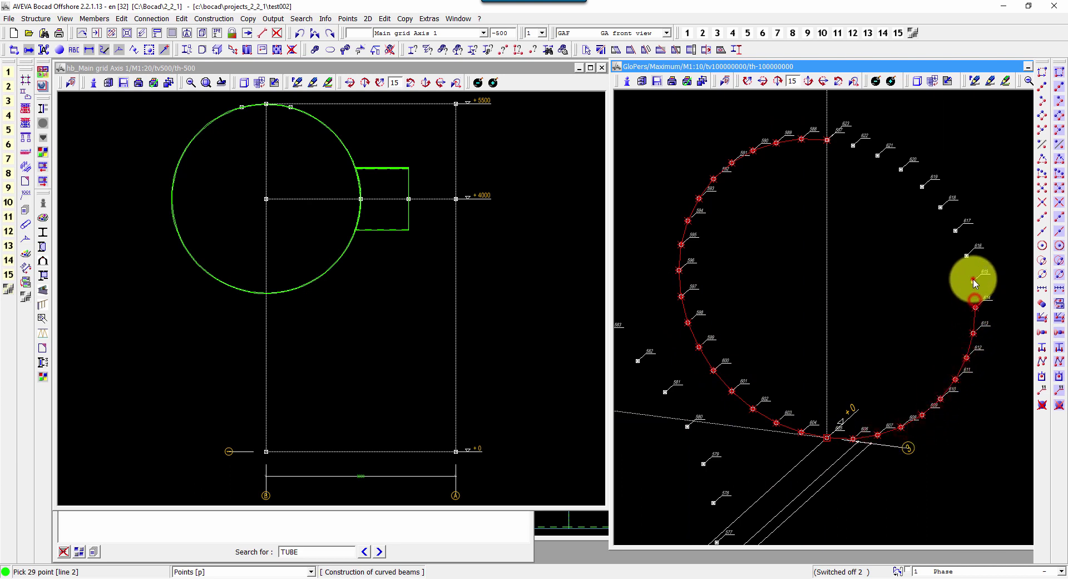
{"action": "left_click", "coordinate": [970, 257]}
{"action": "left_click", "coordinate": [922, 186]}
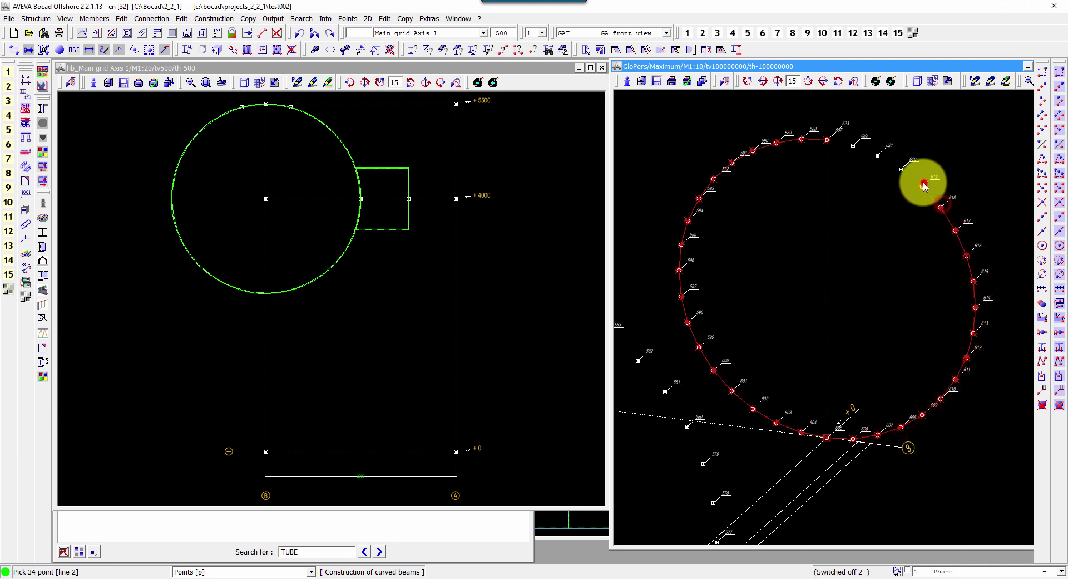
{"action": "left_click", "coordinate": [901, 169]}
{"action": "left_click", "coordinate": [854, 145]}
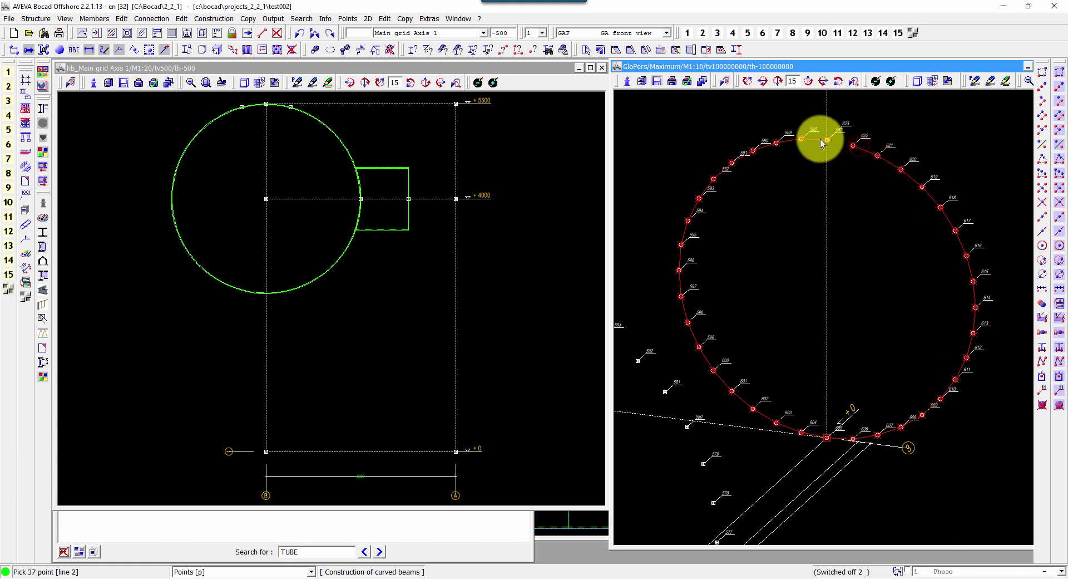
{"action": "scroll", "coordinate": [818, 143], "scroll_direction": "up", "scroll_amount": 5}
{"action": "left_click", "coordinate": [810, 241]}
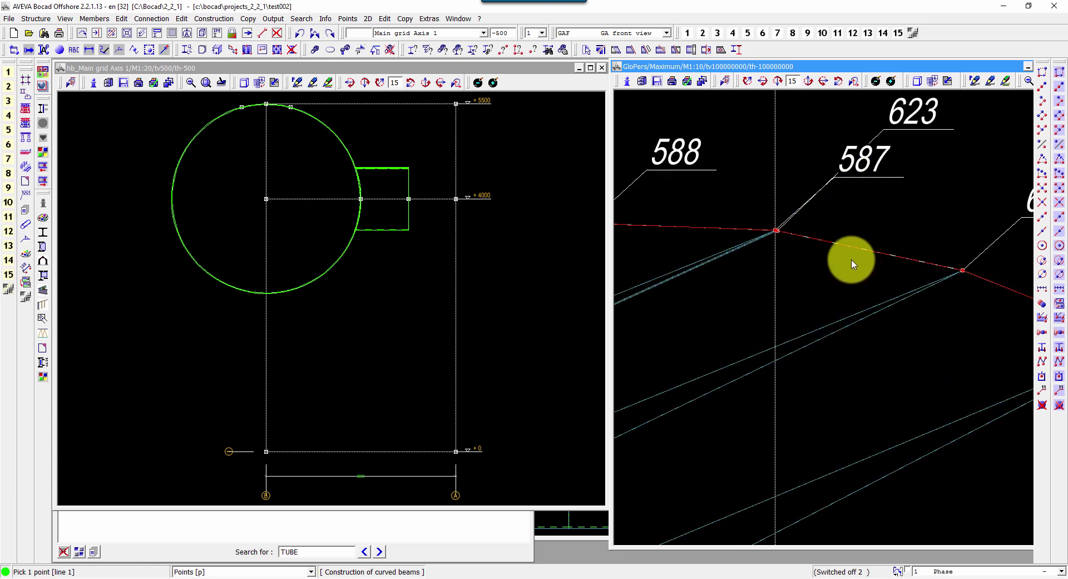
{"action": "scroll", "coordinate": [835, 254], "scroll_direction": "down", "scroll_amount": 5}
{"action": "scroll", "coordinate": [853, 263], "scroll_direction": "down", "scroll_amount": 2}
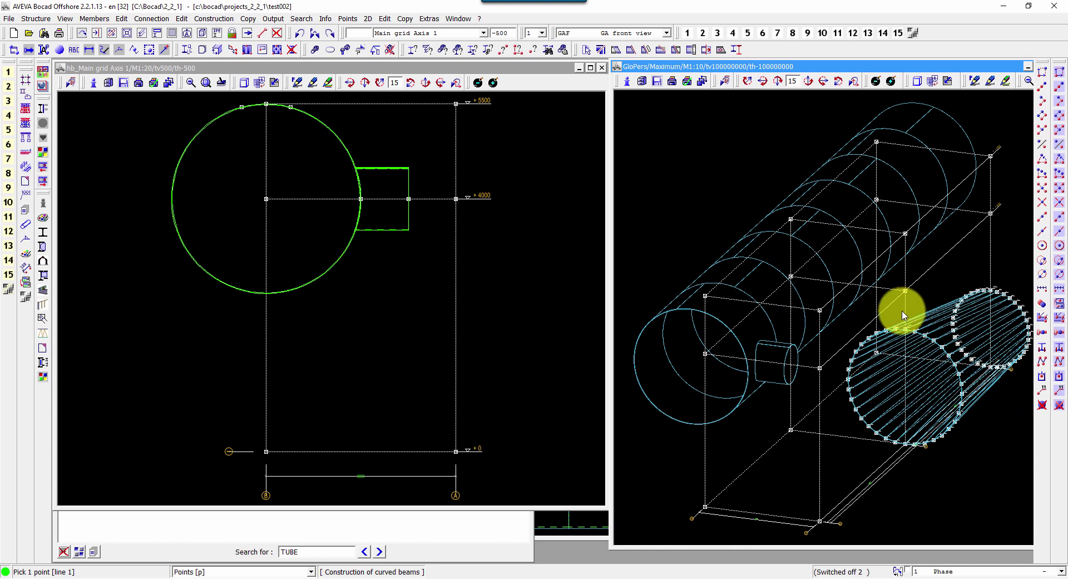
- Display the new conical plate on its own with Info > Show member/ConGrp/Assem
{"action": "left_click", "coordinate": [325, 18]}
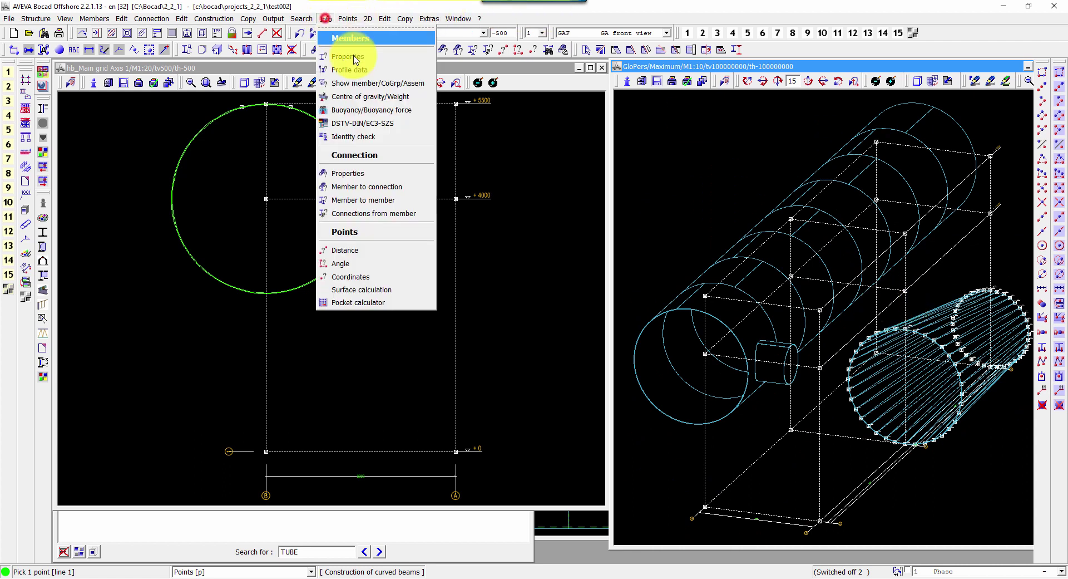
{"action": "left_click", "coordinate": [369, 84]}
{"action": "left_click", "coordinate": [924, 359]}
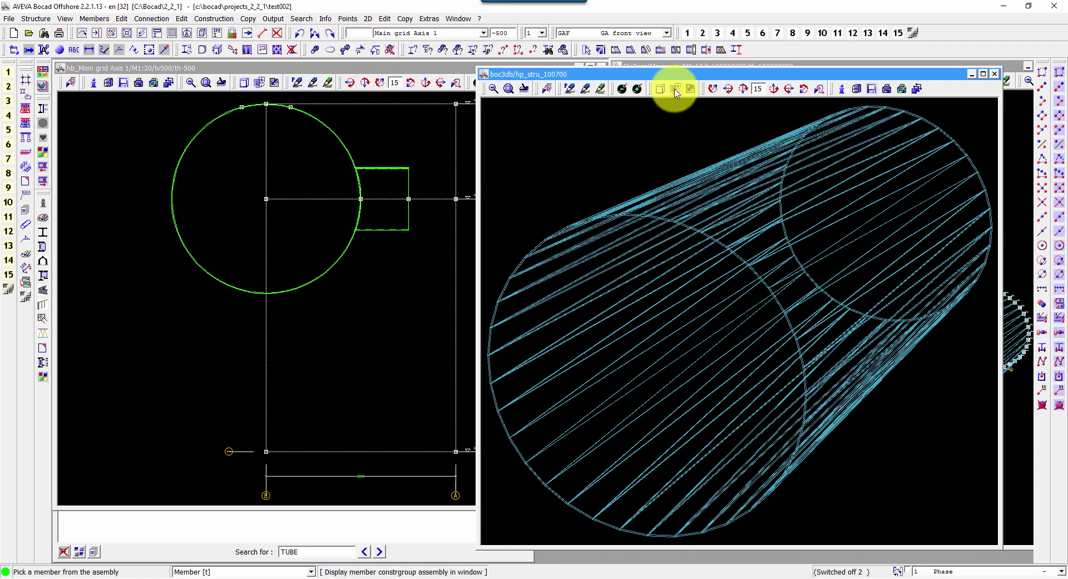
- Show the CONE plate as a shaded solid in a local 3D OpenGL view and rotate it
{"action": "left_click", "coordinate": [675, 89]}
{"action": "left_click", "coordinate": [451, 436]}
{"action": "mouse_move", "coordinate": [659, 310]}
{"action": "left_mouse_down"}
{"action": "mouse_move", "coordinate": [799, 351]}
{"action": "mouse_move", "coordinate": [644, 365]}
{"action": "mouse_move", "coordinate": [750, 350]}
{"action": "mouse_move", "coordinate": [663, 351]}
{"action": "mouse_move", "coordinate": [778, 341]}
{"action": "mouse_move", "coordinate": [720, 374]}
{"action": "mouse_move", "coordinate": [840, 344]}
{"action": "left_mouse_up"}
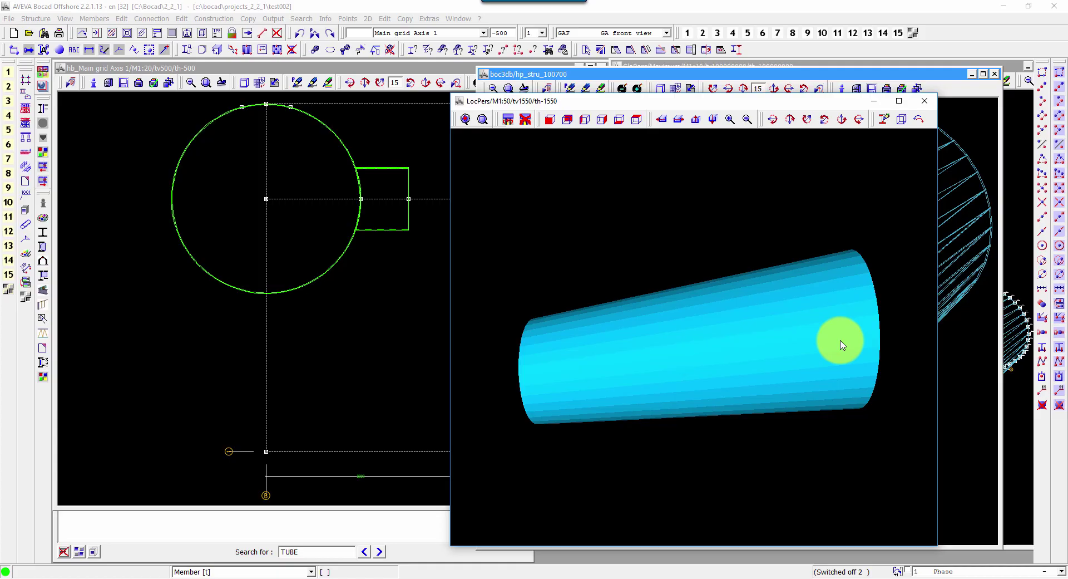